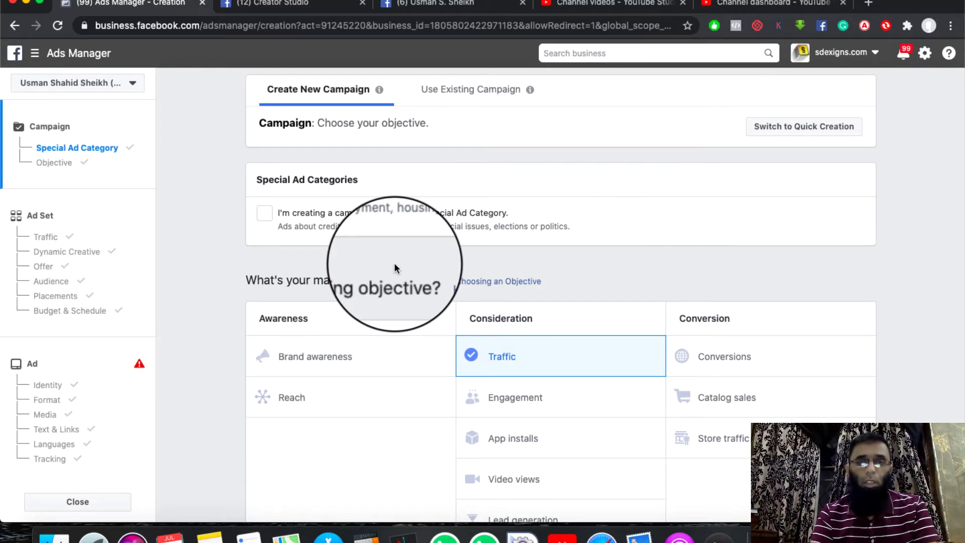
Review the marketing objectives and continue to the ad set with the Traffic objective and the campaign name Traffic.
{"action": "scroll", "coordinate": [414, 304], "scroll_direction": "down", "scroll_amount": 1}
{"action": "scroll", "coordinate": [414, 303], "scroll_direction": "up", "scroll_amount": 1}
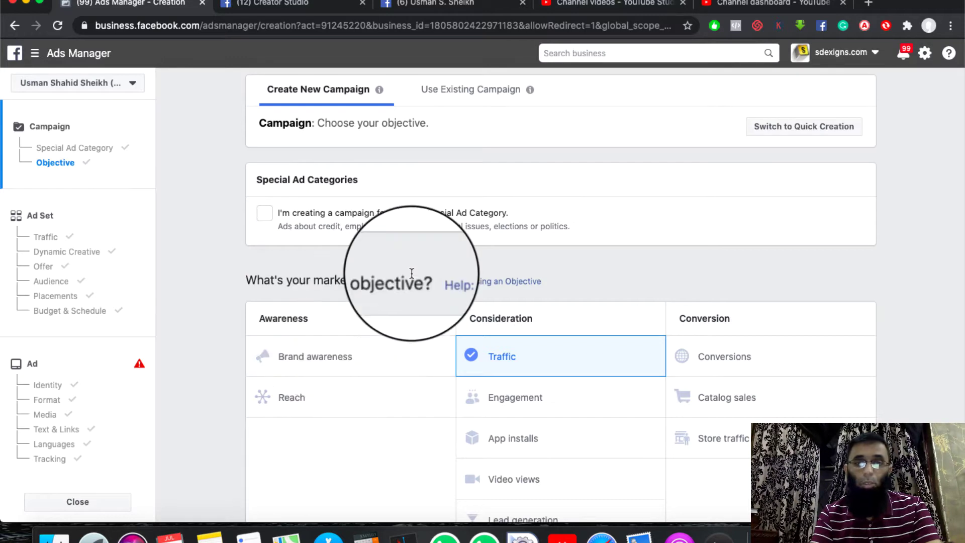
{"action": "scroll", "coordinate": [411, 332], "scroll_direction": "down", "scroll_amount": 5}
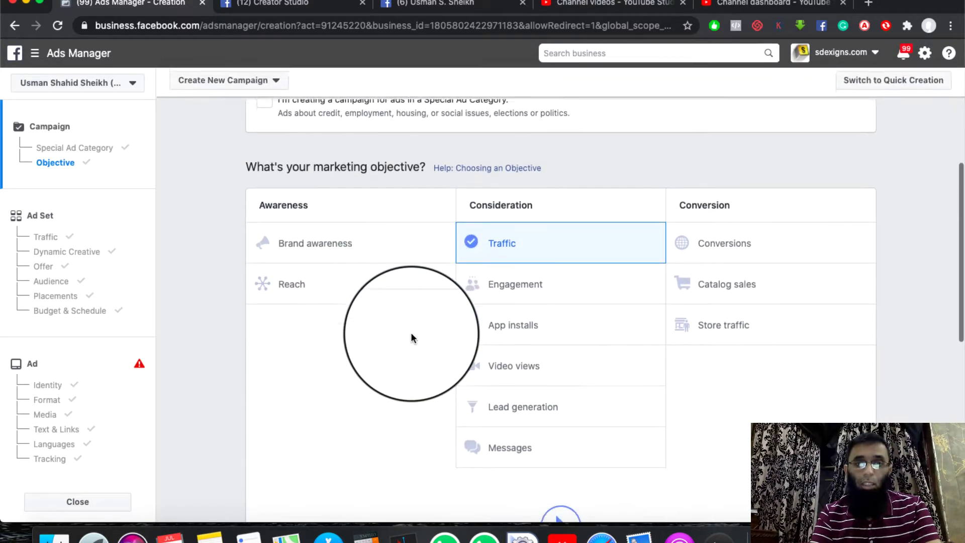
{"action": "scroll", "coordinate": [383, 307], "scroll_direction": "up", "scroll_amount": 3}
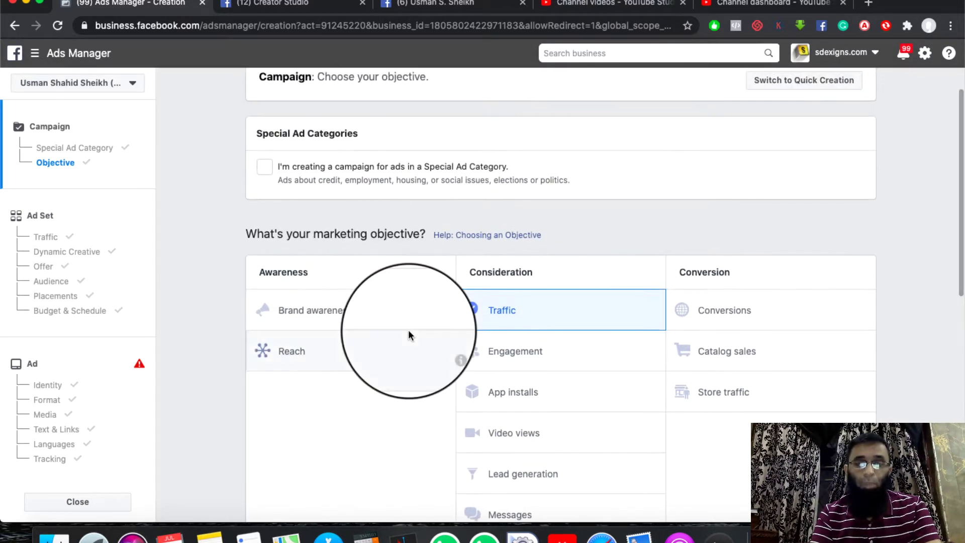
{"action": "scroll", "coordinate": [408, 332], "scroll_direction": "down", "scroll_amount": 2}
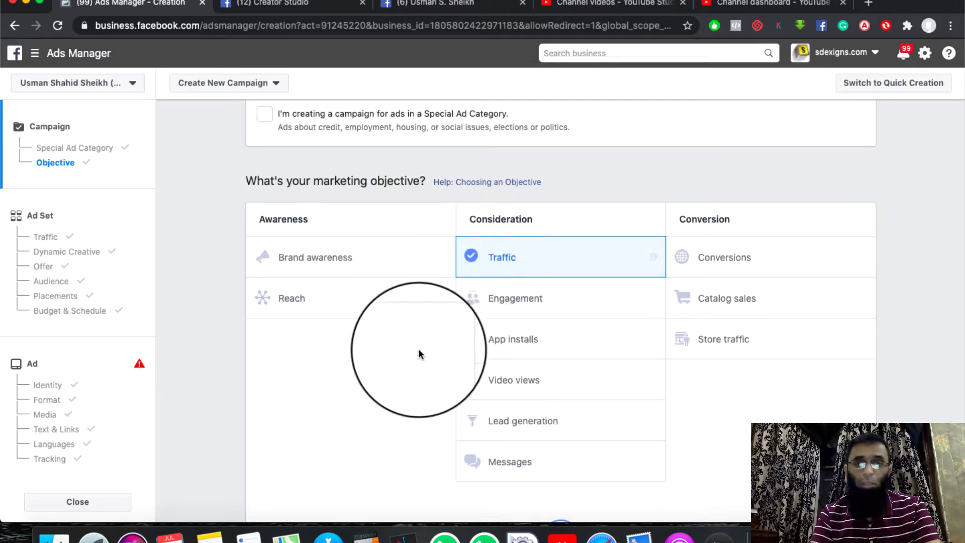
{"action": "scroll", "coordinate": [425, 342], "scroll_direction": "down", "scroll_amount": 5}
{"action": "scroll", "coordinate": [418, 349], "scroll_direction": "down", "scroll_amount": 4}
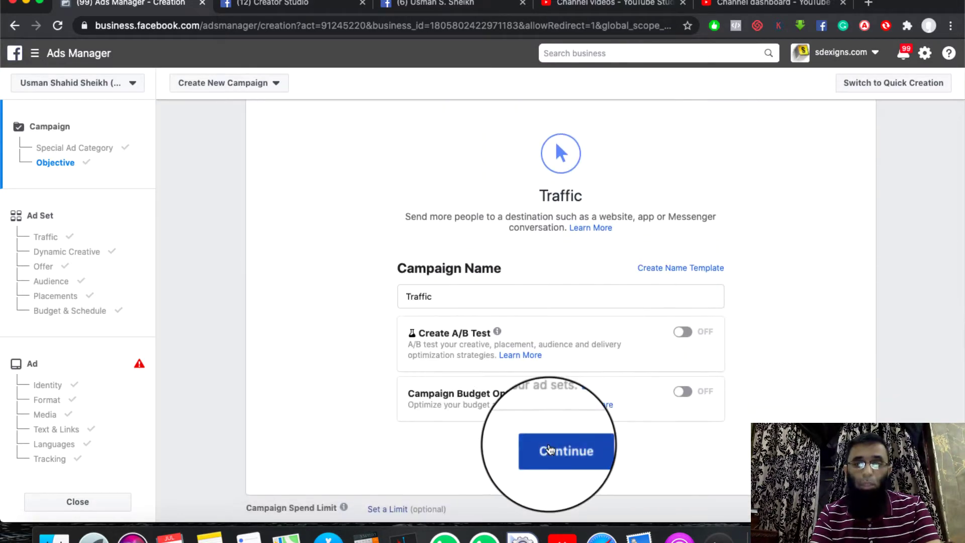
{"action": "left_click", "coordinate": [550, 450]}
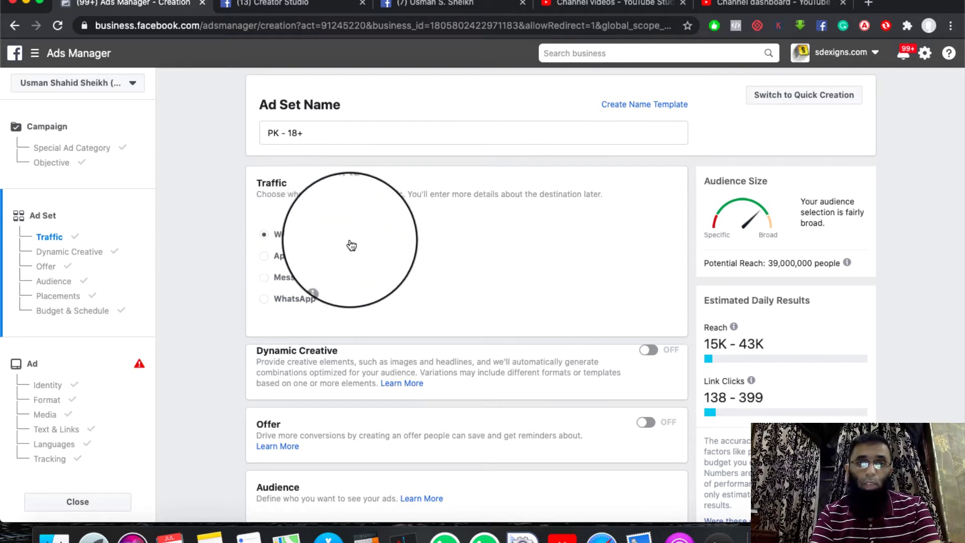
Examine the ad set's traffic destination, Dynamic Creative, Offer and Audience settings, including custom audiences, locations, age and gender.
{"action": "scroll", "coordinate": [417, 347], "scroll_direction": "down", "scroll_amount": 1}
{"action": "scroll", "coordinate": [417, 347], "scroll_direction": "down", "scroll_amount": 5}
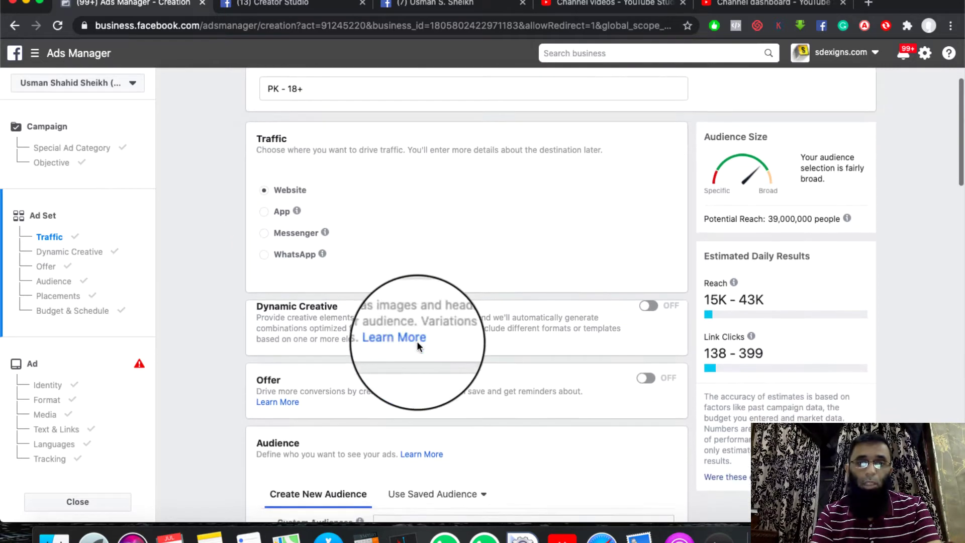
{"action": "scroll", "coordinate": [399, 293], "scroll_direction": "down", "scroll_amount": 2}
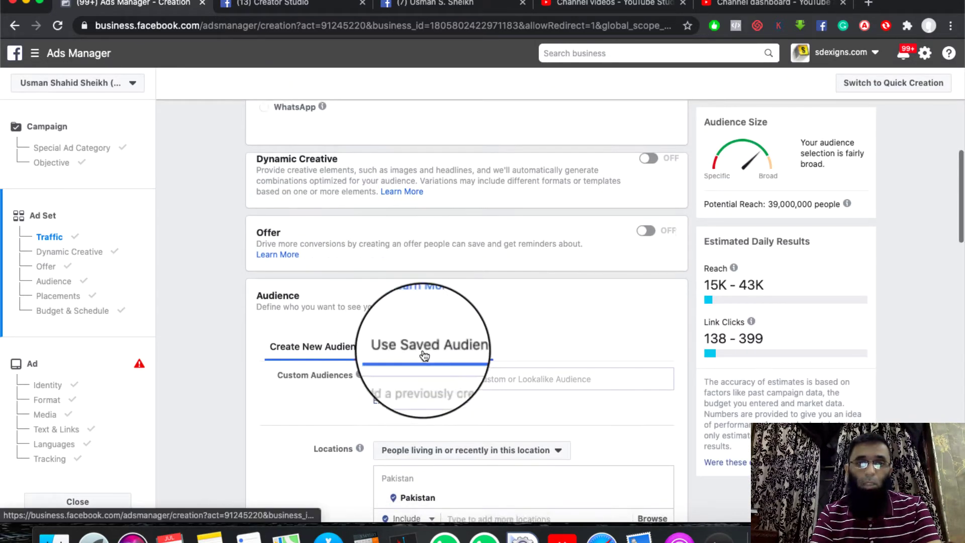
{"action": "scroll", "coordinate": [423, 356], "scroll_direction": "down", "scroll_amount": 2}
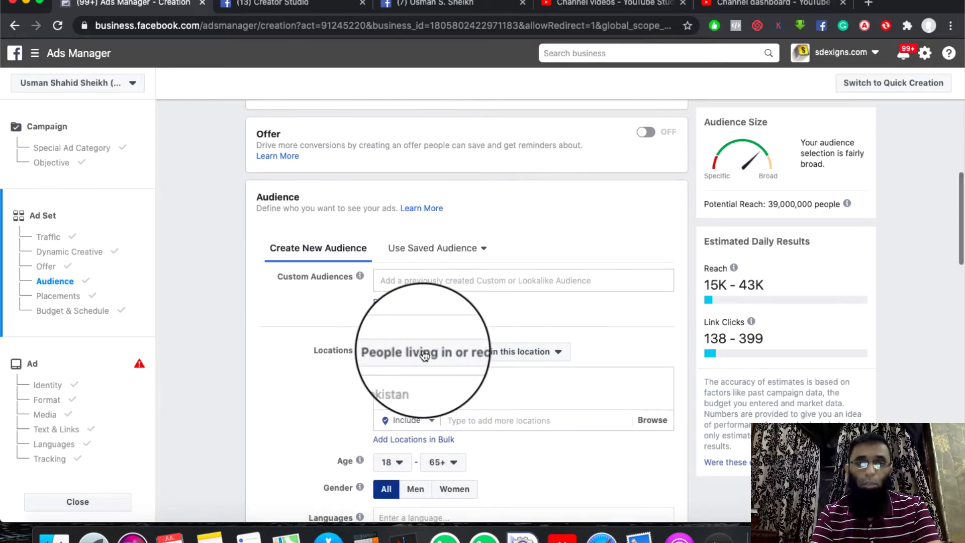
{"action": "scroll", "coordinate": [425, 351], "scroll_direction": "up", "scroll_amount": 3}
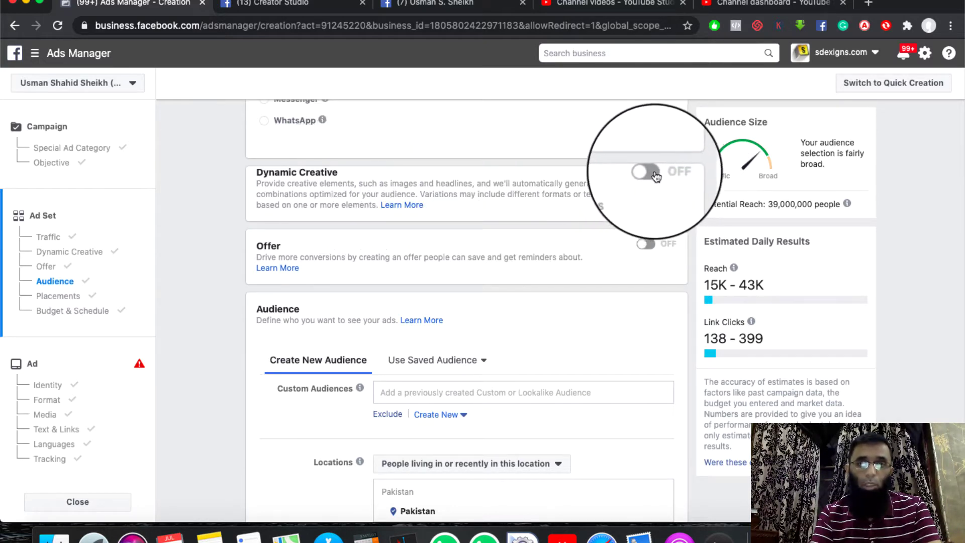
{"action": "scroll", "coordinate": [397, 327], "scroll_direction": "down", "scroll_amount": 2}
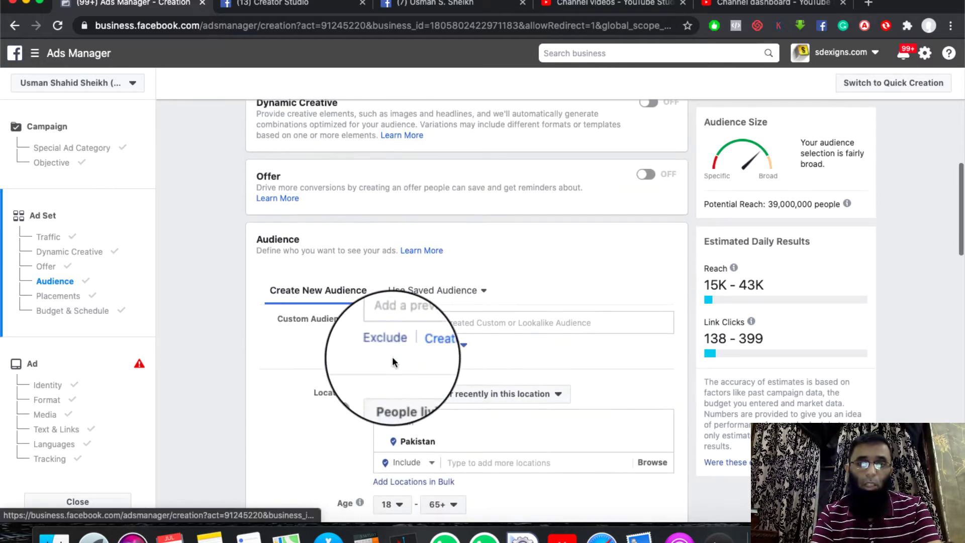
{"action": "scroll", "coordinate": [393, 359], "scroll_direction": "down", "scroll_amount": 1}
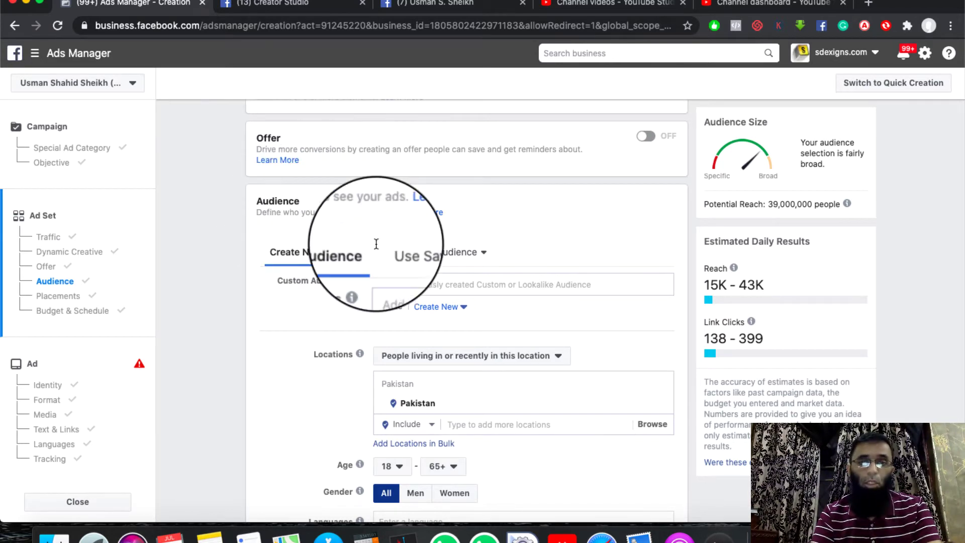
{"action": "scroll", "coordinate": [348, 212], "scroll_direction": "up", "scroll_amount": 2}
{"action": "scroll", "coordinate": [337, 221], "scroll_direction": "down", "scroll_amount": 5}
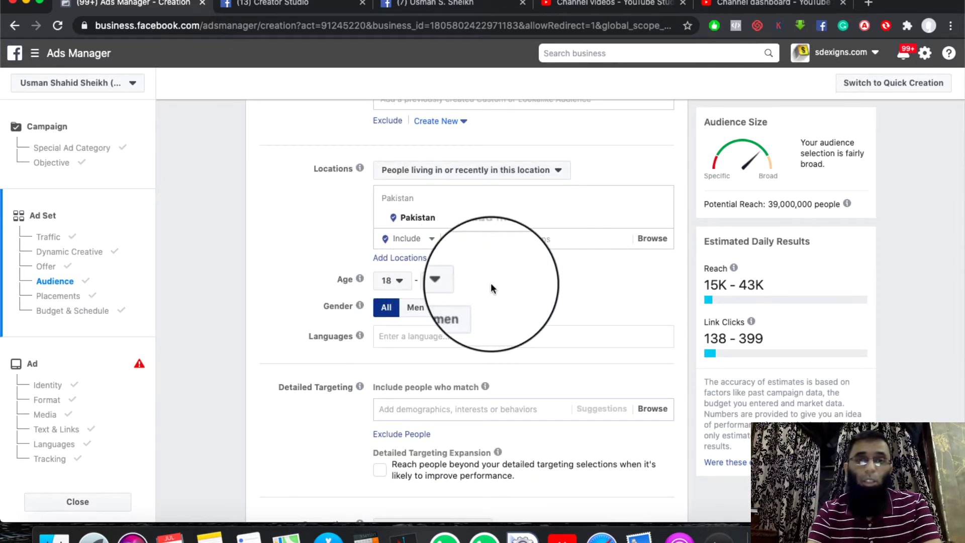
{"action": "scroll", "coordinate": [491, 283], "scroll_direction": "down", "scroll_amount": 1}
{"action": "scroll", "coordinate": [491, 283], "scroll_direction": "up", "scroll_amount": 2}
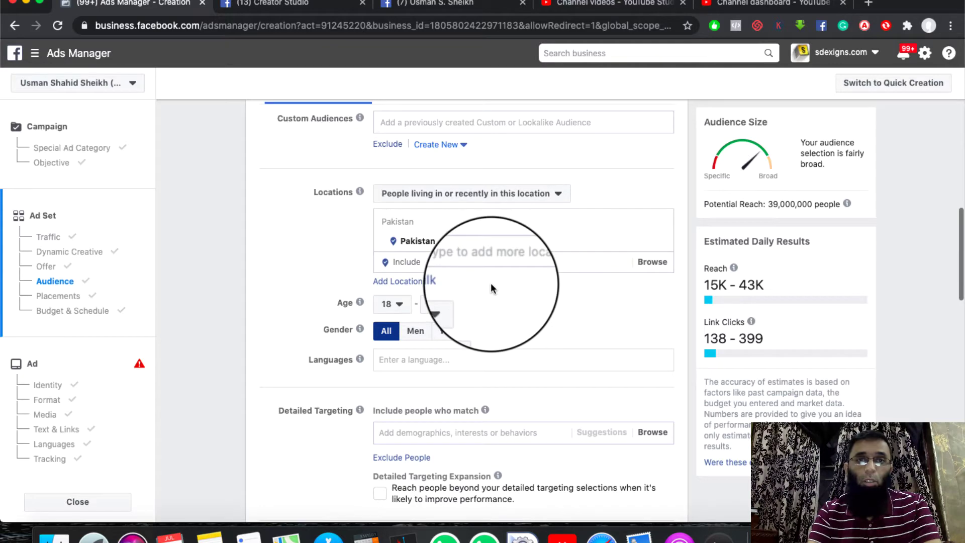
Switch to the Facebook page's People insights and examine the fans' age, gender, country, city and language breakdown.
{"action": "left_click", "coordinate": [449, 6]}
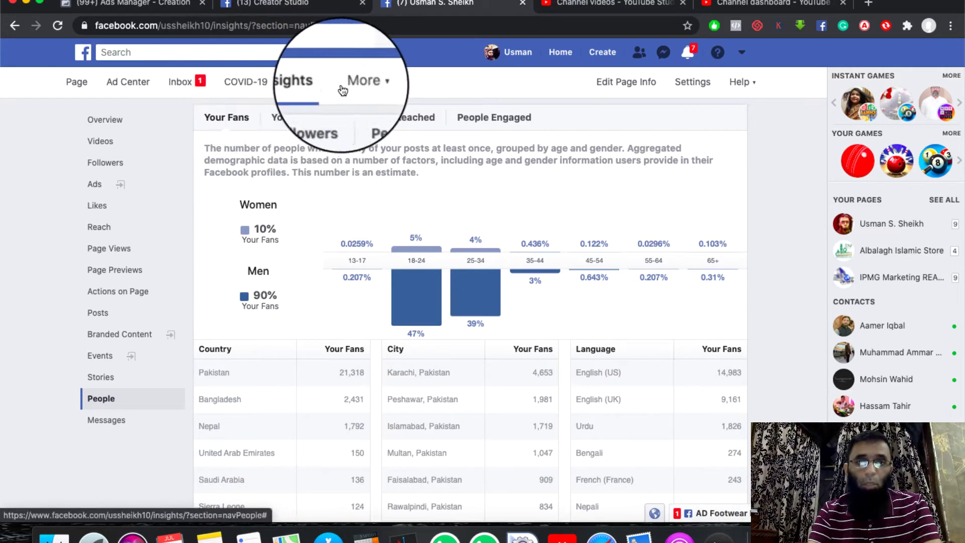
{"action": "left_click", "coordinate": [358, 82]}
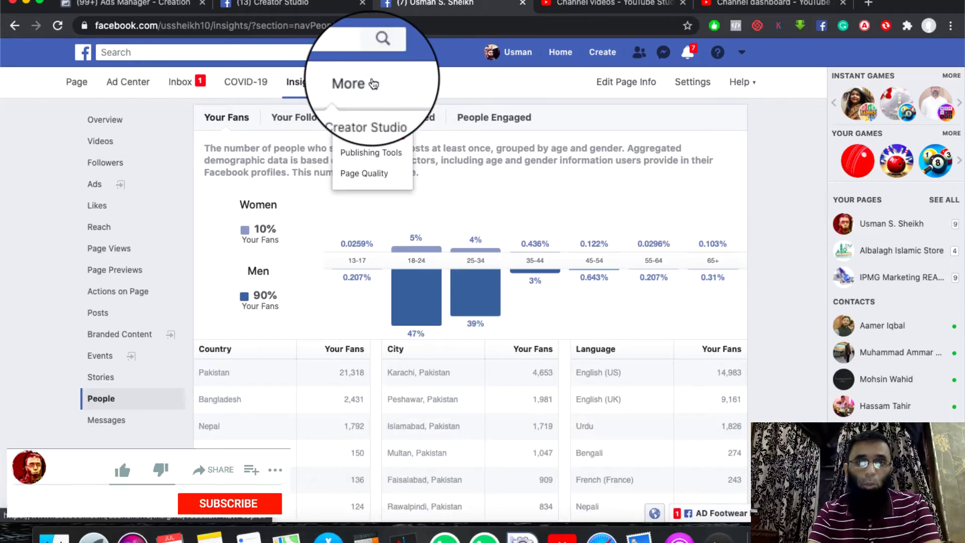
{"action": "left_click", "coordinate": [272, 177]}
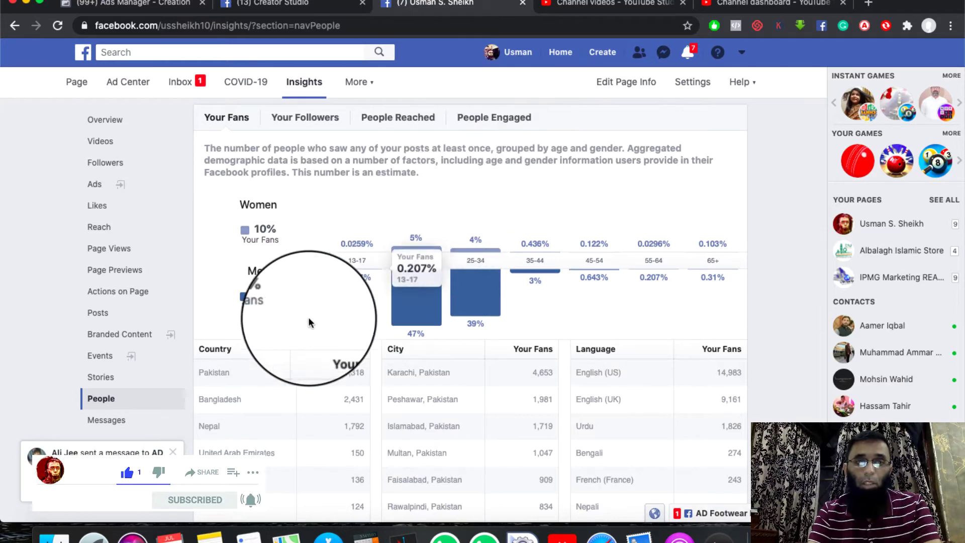
{"action": "mouse_move", "coordinate": [493, 260]}
{"action": "scroll", "coordinate": [493, 260], "scroll_direction": "down", "scroll_amount": 3}
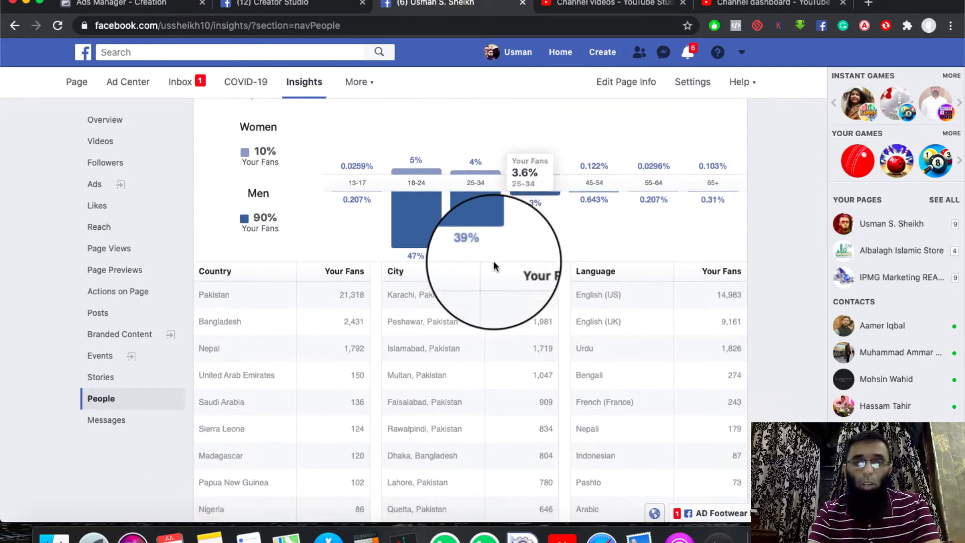
{"action": "mouse_move", "coordinate": [397, 216]}
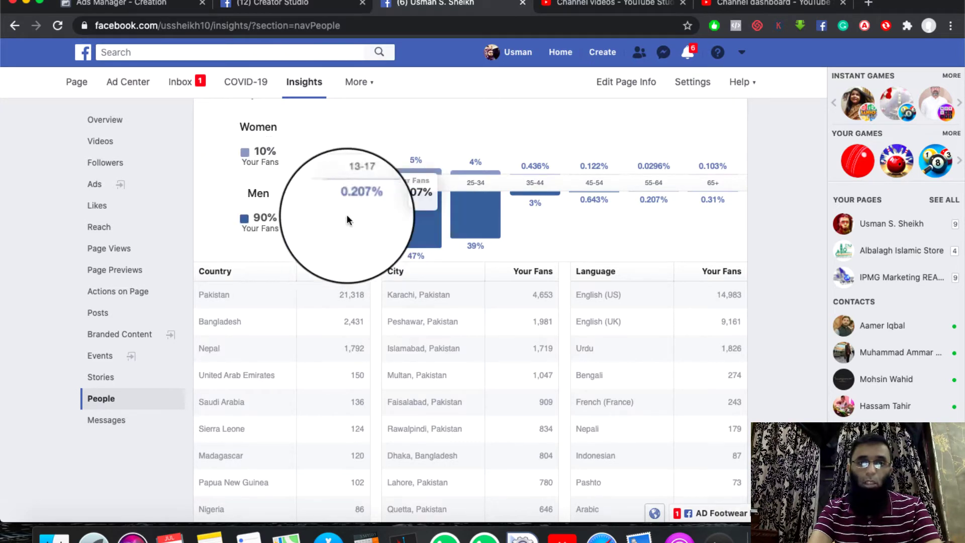
{"action": "mouse_move", "coordinate": [430, 195]}
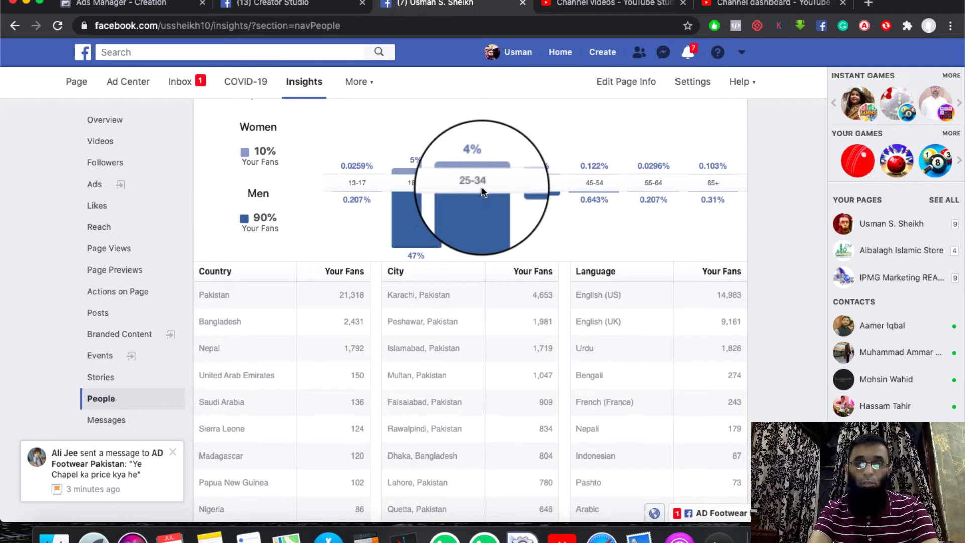
{"action": "scroll", "coordinate": [408, 389], "scroll_direction": "down", "scroll_amount": 2}
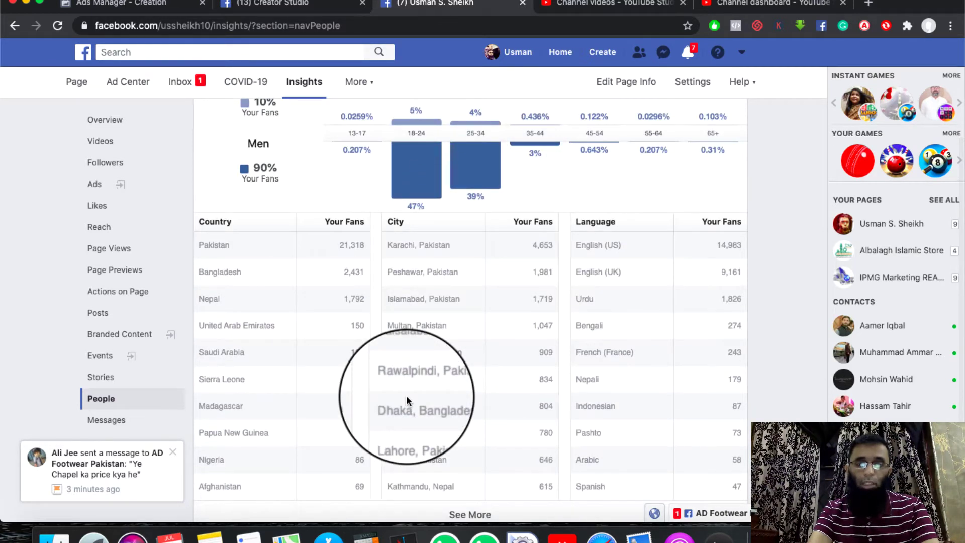
{"action": "scroll", "coordinate": [440, 312], "scroll_direction": "up", "scroll_amount": 2}
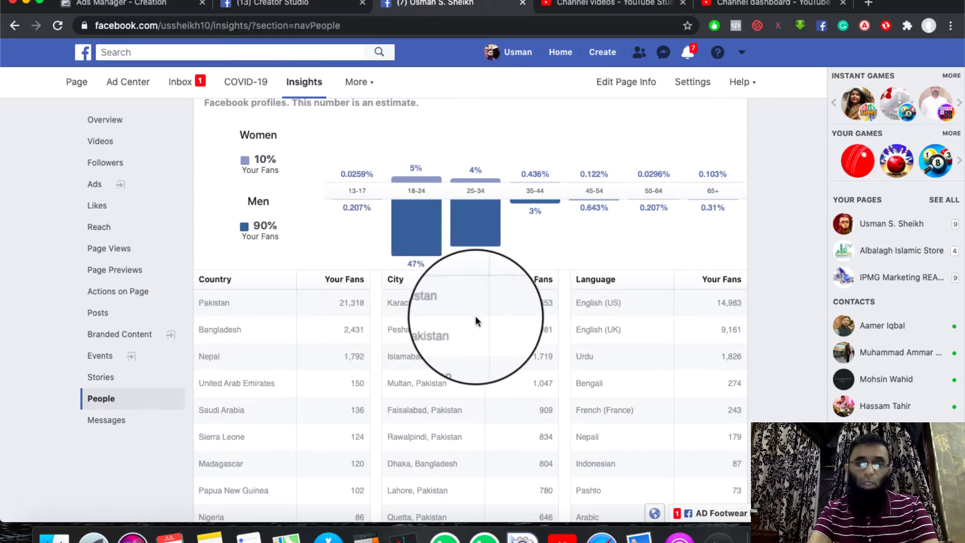
{"action": "scroll", "coordinate": [504, 402], "scroll_direction": "down", "scroll_amount": 1}
{"action": "scroll", "coordinate": [504, 399], "scroll_direction": "down", "scroll_amount": 2}
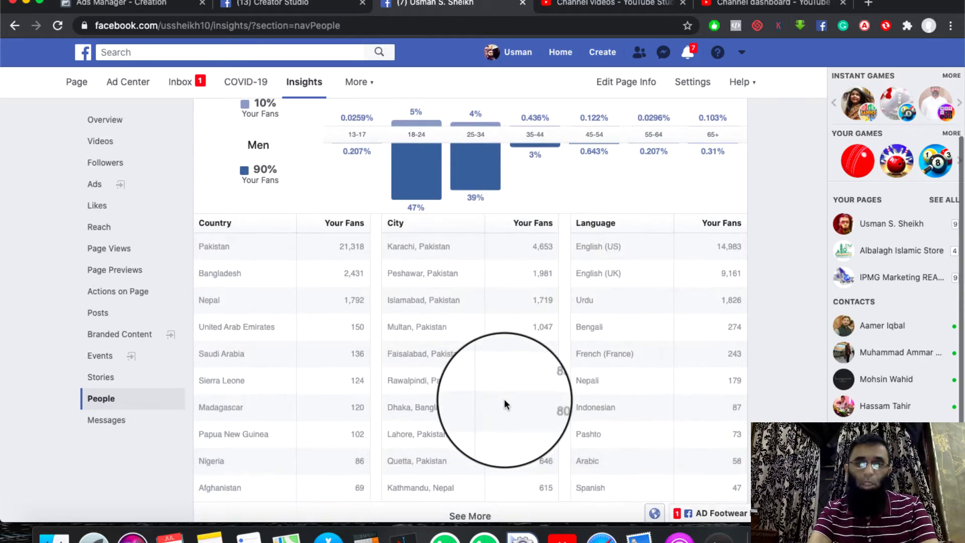
{"action": "scroll", "coordinate": [505, 399], "scroll_direction": "up", "scroll_amount": 3}
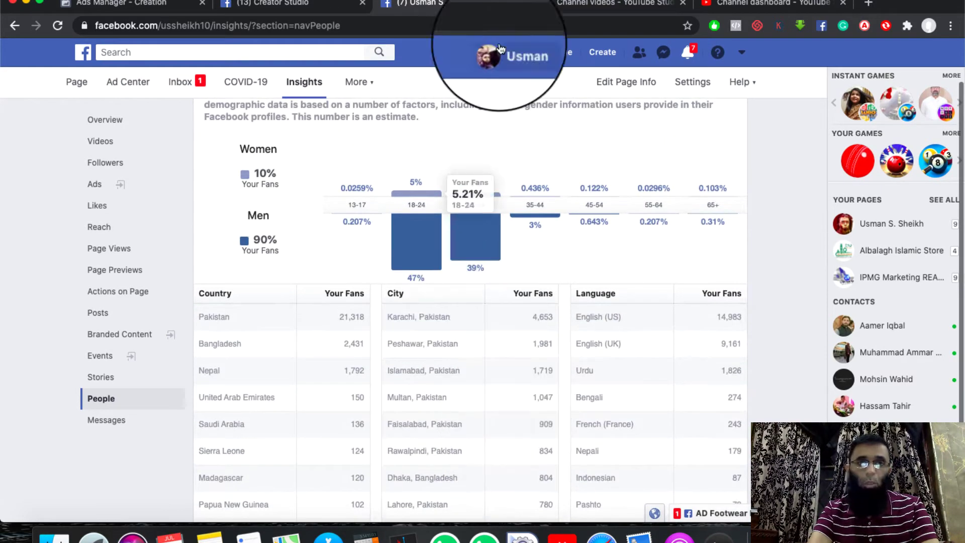
Compare the ad set's age, gender, language and detailed targeting fields in Ads Manager with the fan demographics in the page's insights.
{"action": "left_click", "coordinate": [284, 4]}
{"action": "left_click", "coordinate": [126, 6]}
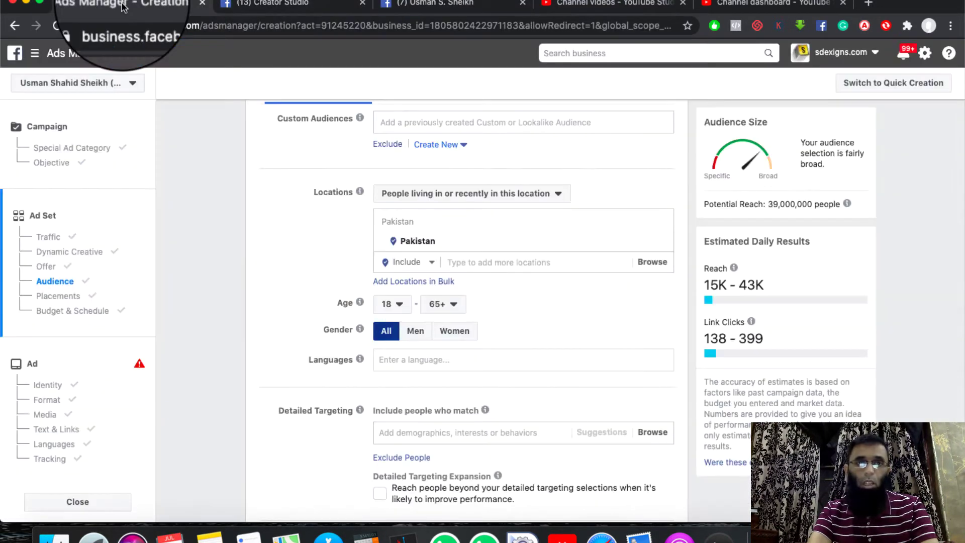
{"action": "scroll", "coordinate": [453, 352], "scroll_direction": "down", "scroll_amount": 1}
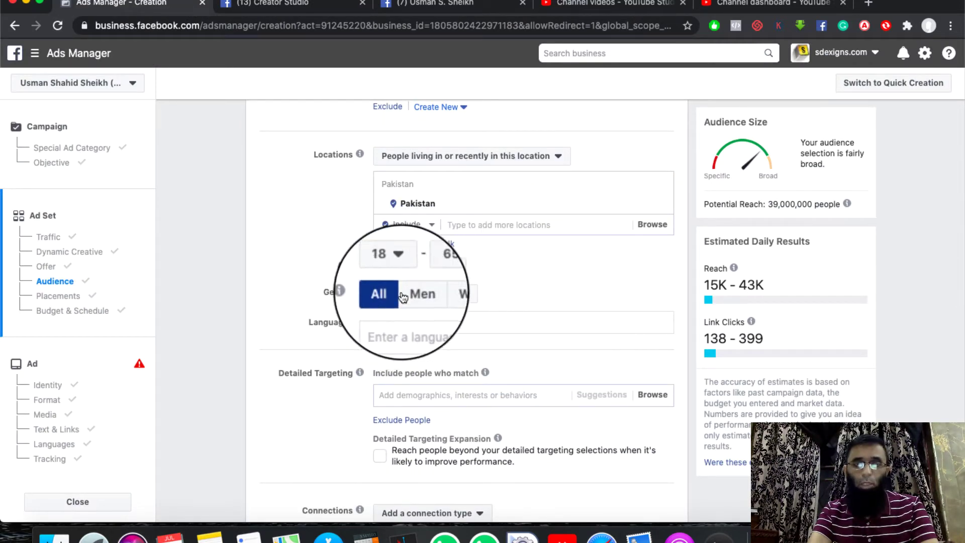
{"action": "scroll", "coordinate": [470, 354], "scroll_direction": "down", "scroll_amount": 3}
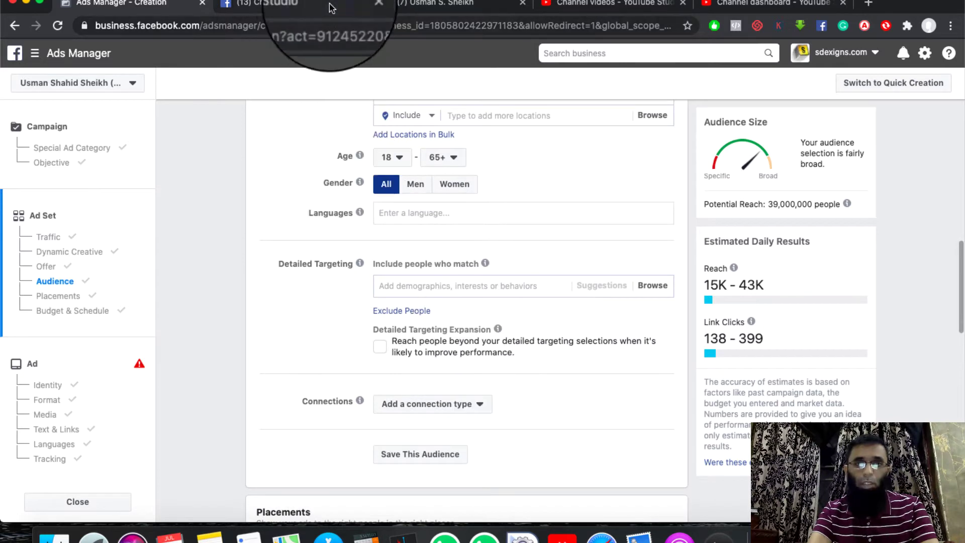
{"action": "left_click", "coordinate": [416, 5]}
{"action": "scroll", "coordinate": [458, 388], "scroll_direction": "down", "scroll_amount": 1}
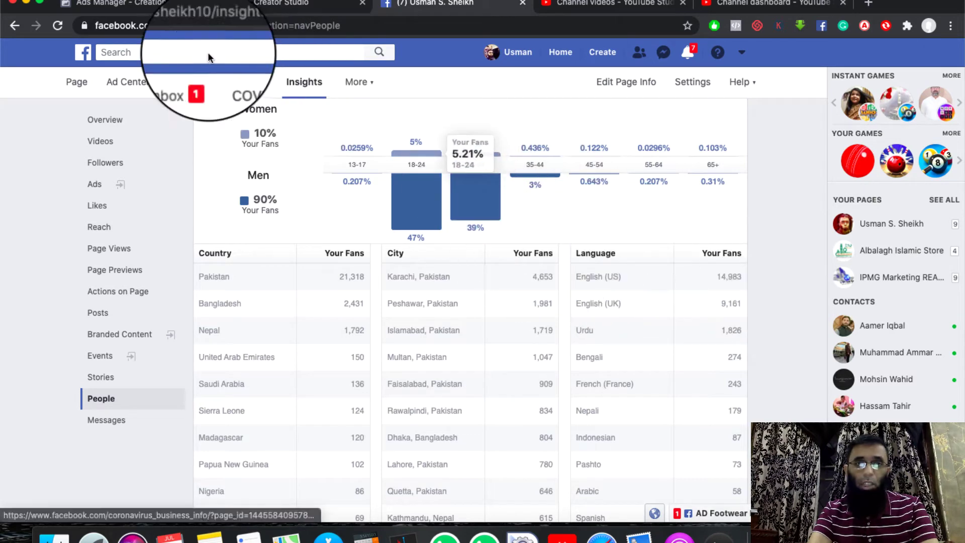
{"action": "left_click", "coordinate": [129, 6]}
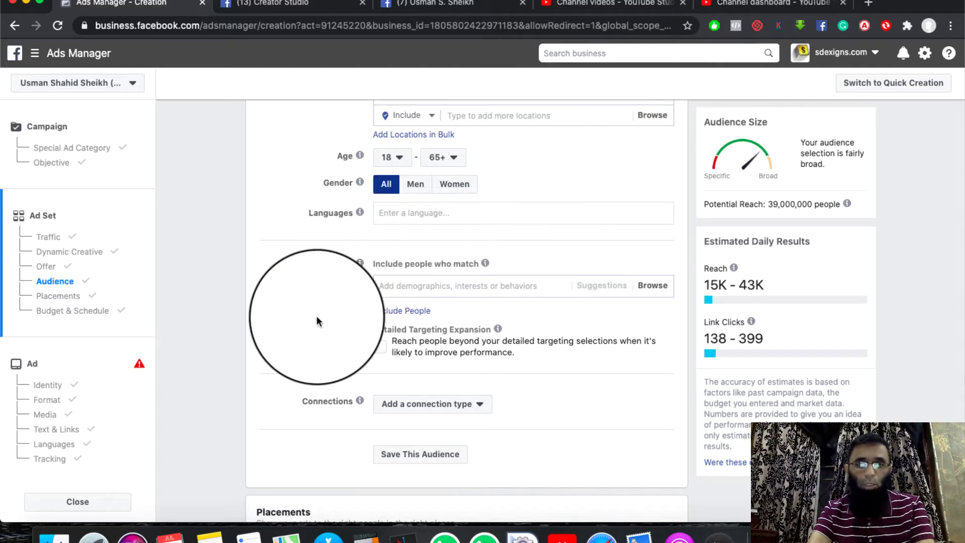
{"action": "scroll", "coordinate": [316, 323], "scroll_direction": "down", "scroll_amount": 1}
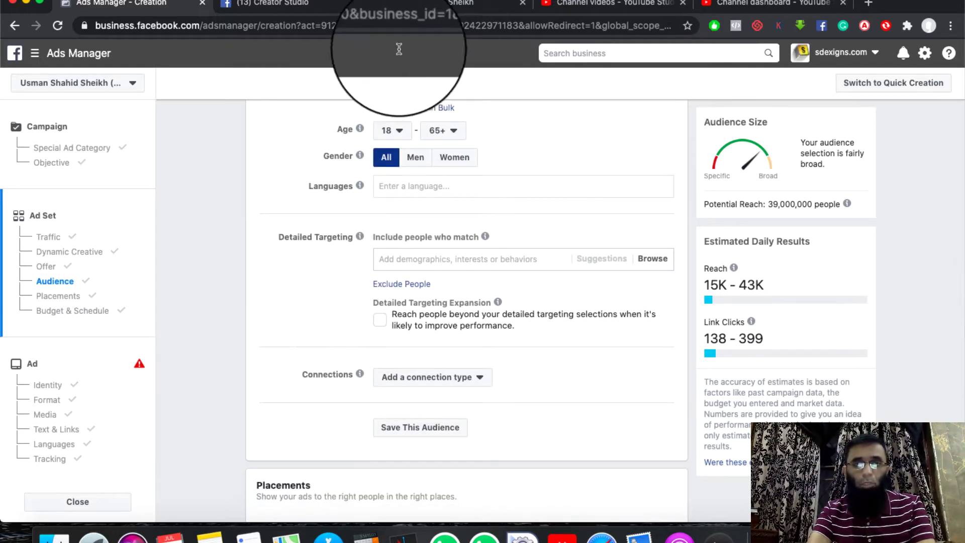
{"action": "left_click", "coordinate": [442, 4]}
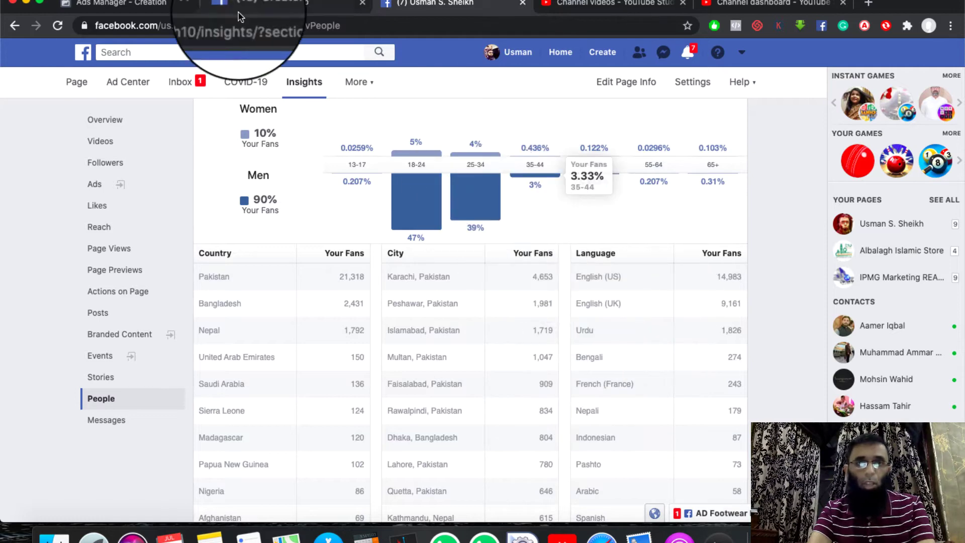
Return to the ad set in Ads Manager and review the Detailed Targeting, Connections and Placements sections.
{"action": "left_click", "coordinate": [135, 4]}
{"action": "scroll", "coordinate": [458, 336], "scroll_direction": "down", "scroll_amount": 1}
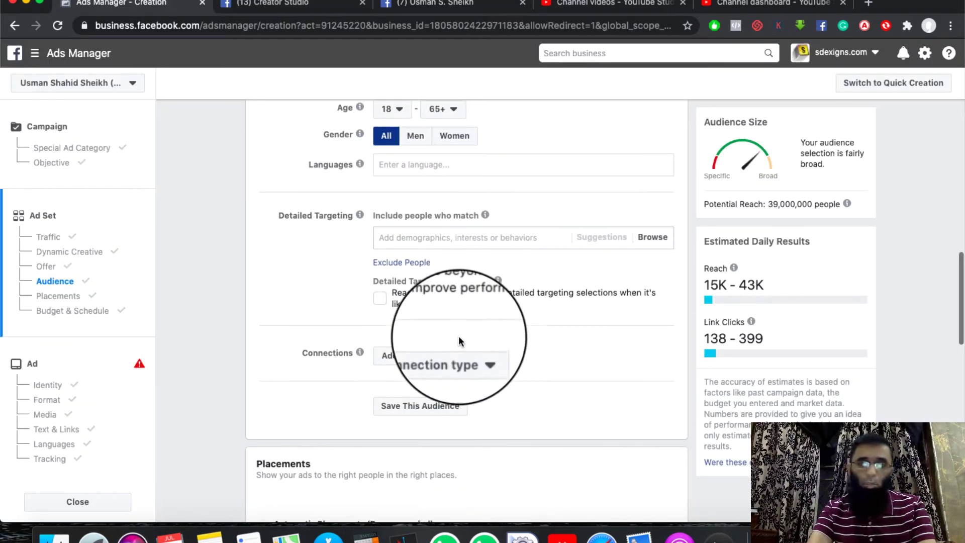
{"action": "scroll", "coordinate": [459, 336], "scroll_direction": "up", "scroll_amount": 1}
{"action": "scroll", "coordinate": [458, 335], "scroll_direction": "down", "scroll_amount": 2}
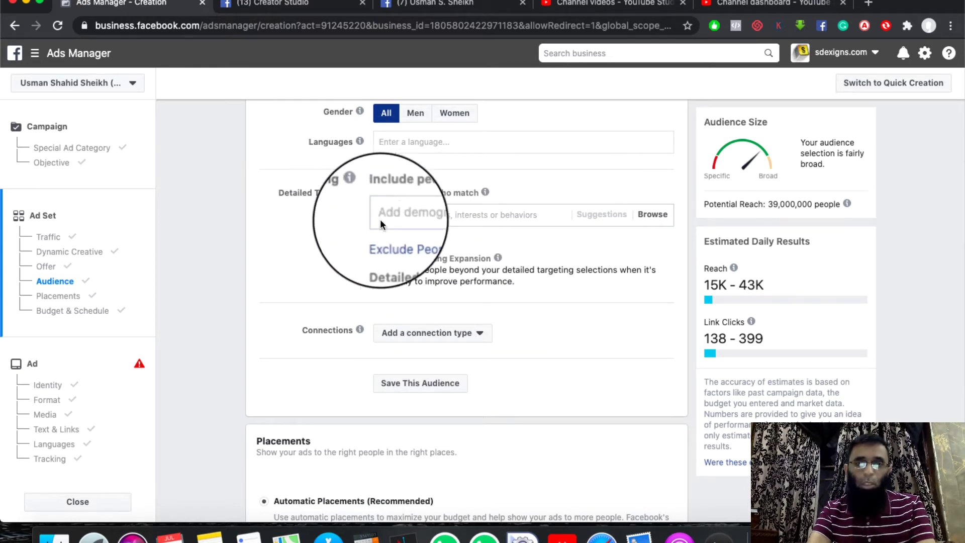
{"action": "scroll", "coordinate": [370, 295], "scroll_direction": "down", "scroll_amount": 2}
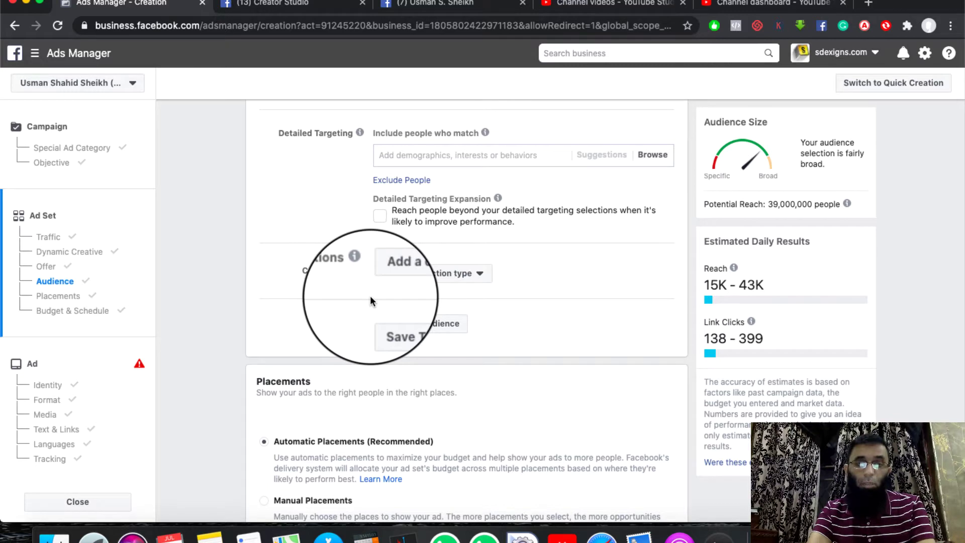
{"action": "scroll", "coordinate": [369, 296], "scroll_direction": "up", "scroll_amount": 1}
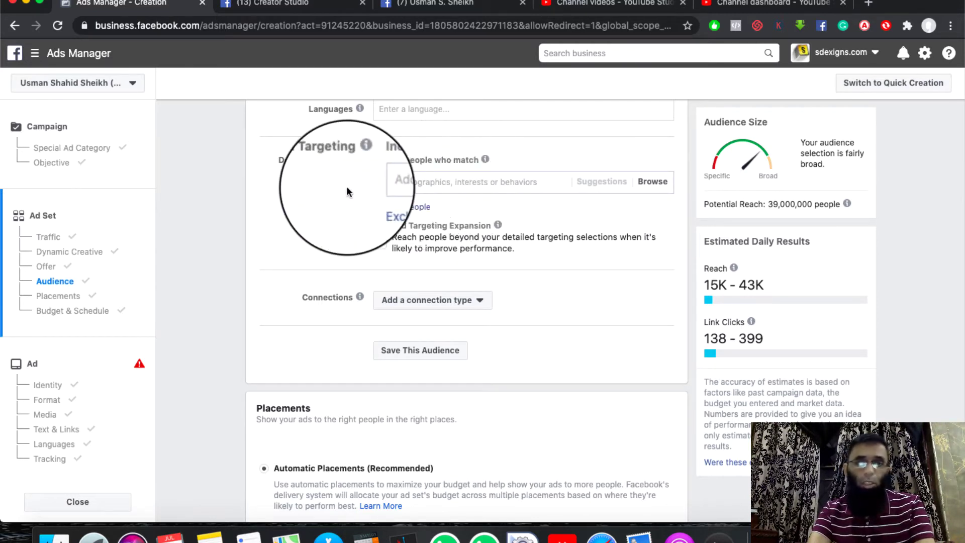
Examine the ad set's Placements and Budget & Schedule sections, including the options for Optimization for Ad Delivery.
{"action": "scroll", "coordinate": [315, 285], "scroll_direction": "down", "scroll_amount": 2}
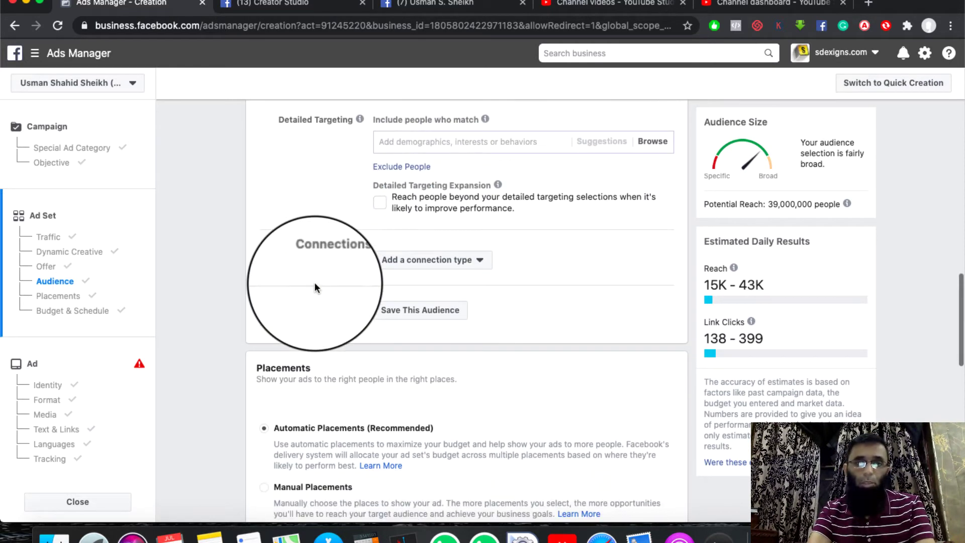
{"action": "scroll", "coordinate": [315, 282], "scroll_direction": "down", "scroll_amount": 3}
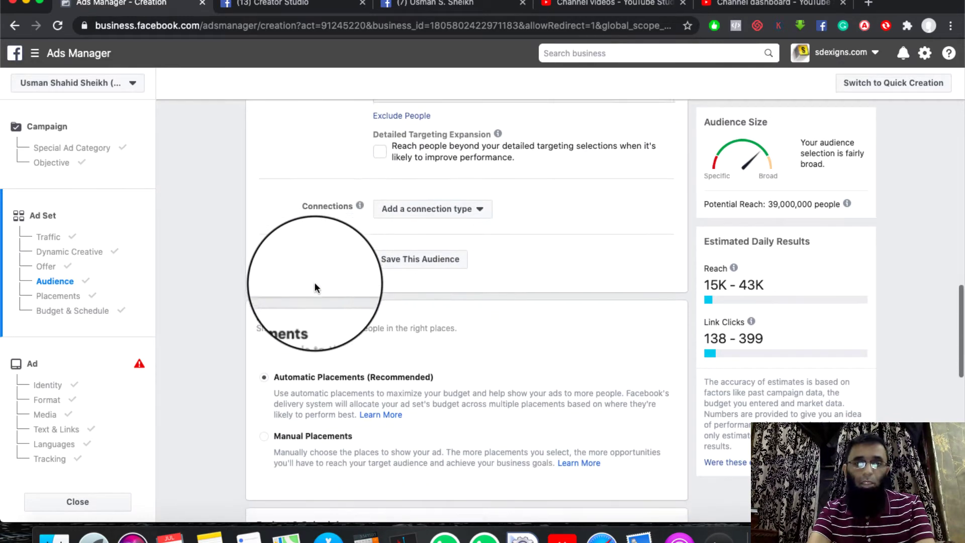
{"action": "scroll", "coordinate": [401, 386], "scroll_direction": "down", "scroll_amount": 3}
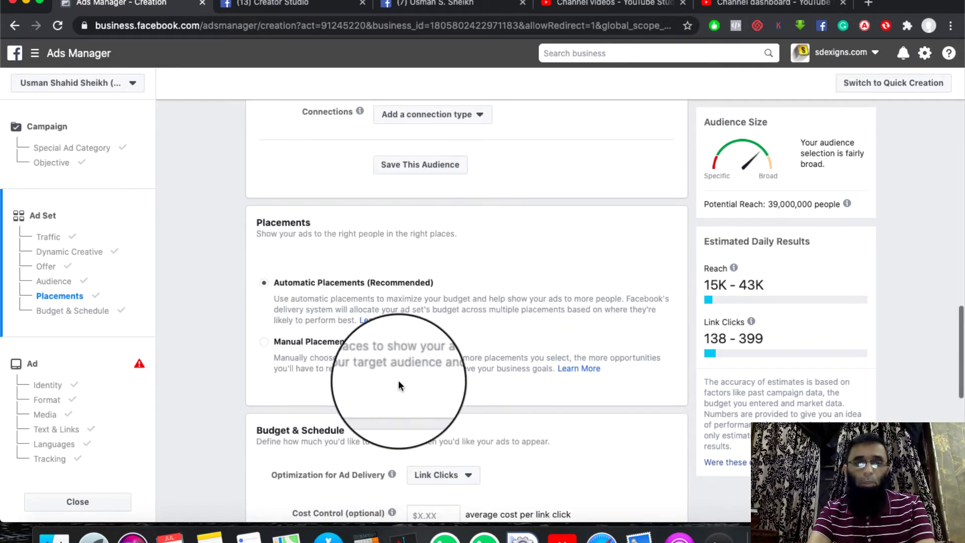
{"action": "scroll", "coordinate": [398, 385], "scroll_direction": "down", "scroll_amount": 6}
{"action": "scroll", "coordinate": [398, 380], "scroll_direction": "down", "scroll_amount": 4}
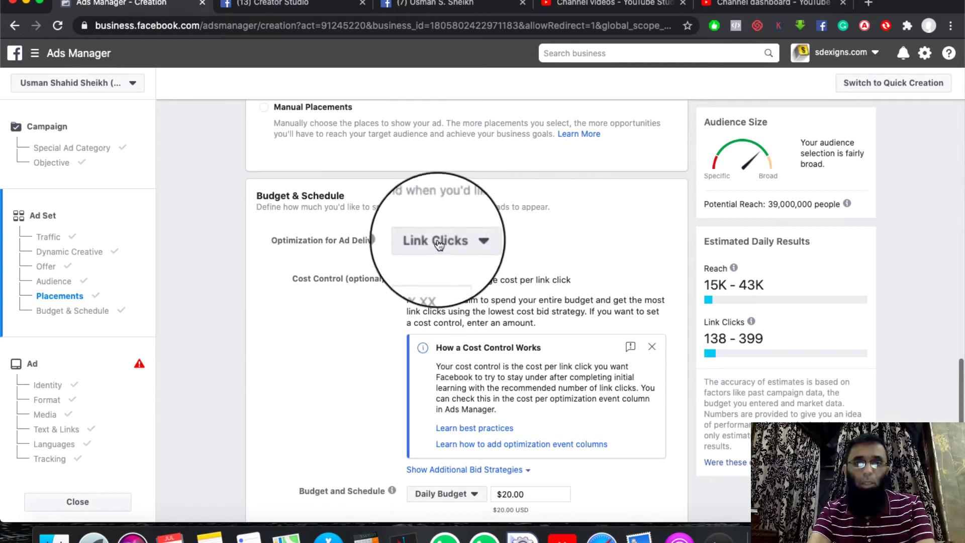
{"action": "scroll", "coordinate": [398, 471], "scroll_direction": "down", "scroll_amount": 3}
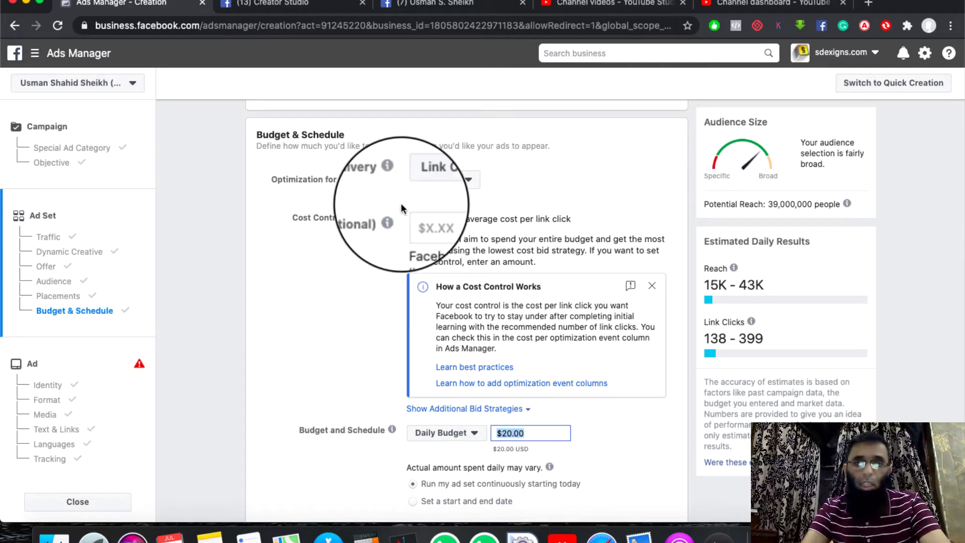
{"action": "left_click", "coordinate": [471, 179]}
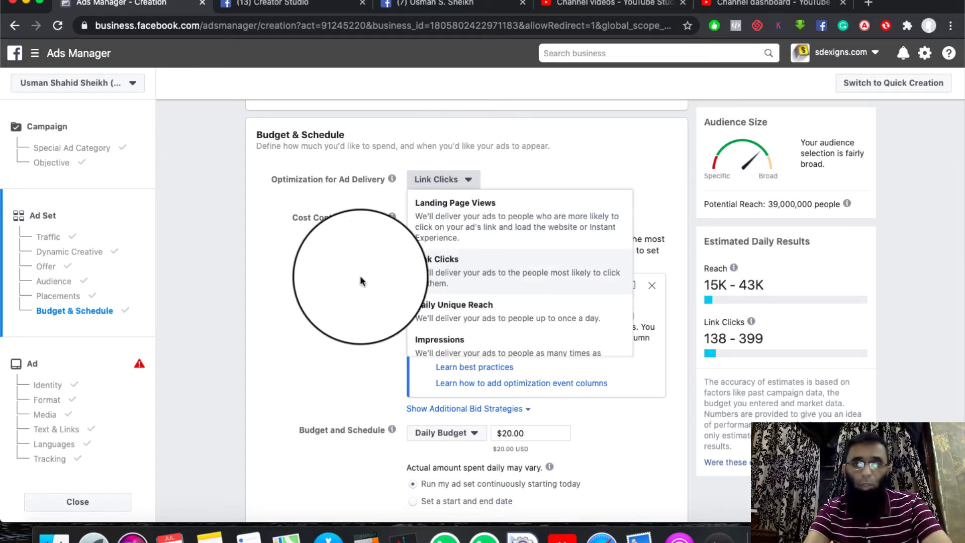
{"action": "left_click", "coordinate": [364, 272]}
{"action": "left_click", "coordinate": [452, 187]}
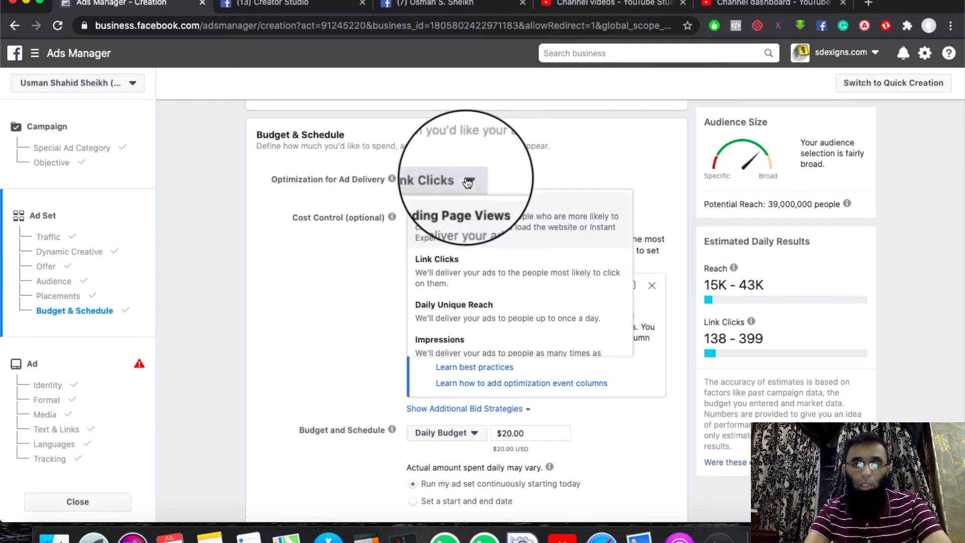
{"action": "left_click", "coordinate": [362, 297]}
Set the ad set's daily budget to $5.00 in Budget & Schedule.
{"action": "scroll", "coordinate": [517, 453], "scroll_direction": "down", "scroll_amount": 1}
{"action": "double_click", "coordinate": [537, 398]}
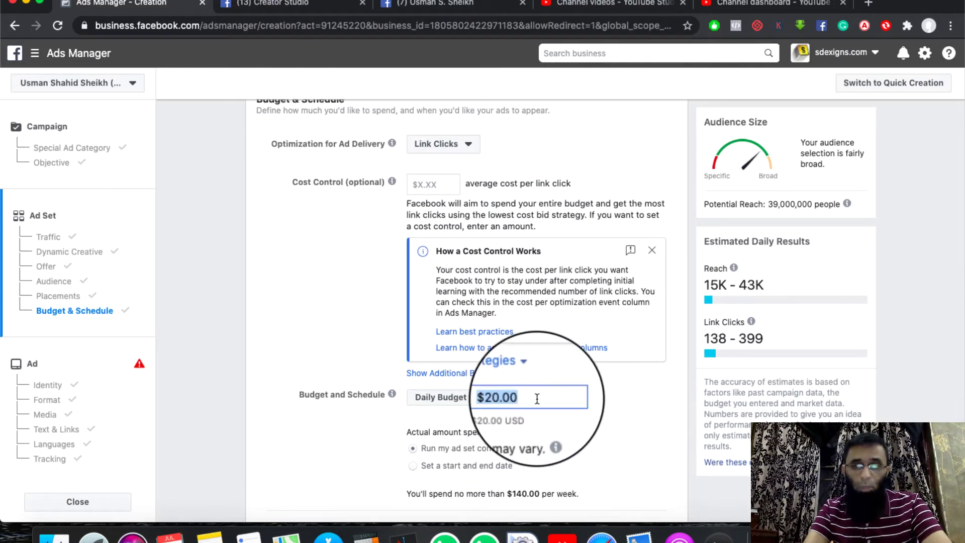
{"action": "key", "text": "BackSpace"}
{"action": "type", "text": "5"}
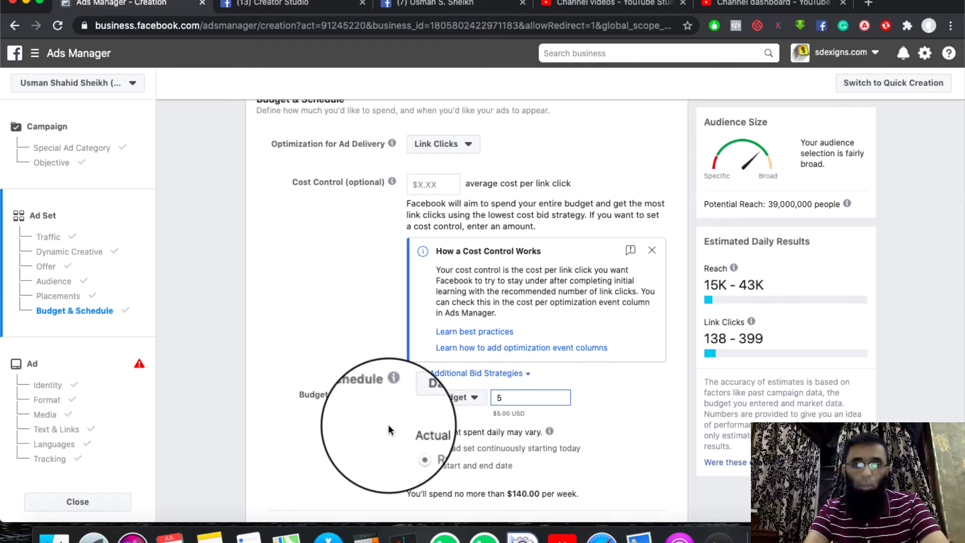
{"action": "scroll", "coordinate": [519, 453], "scroll_direction": "down", "scroll_amount": 3}
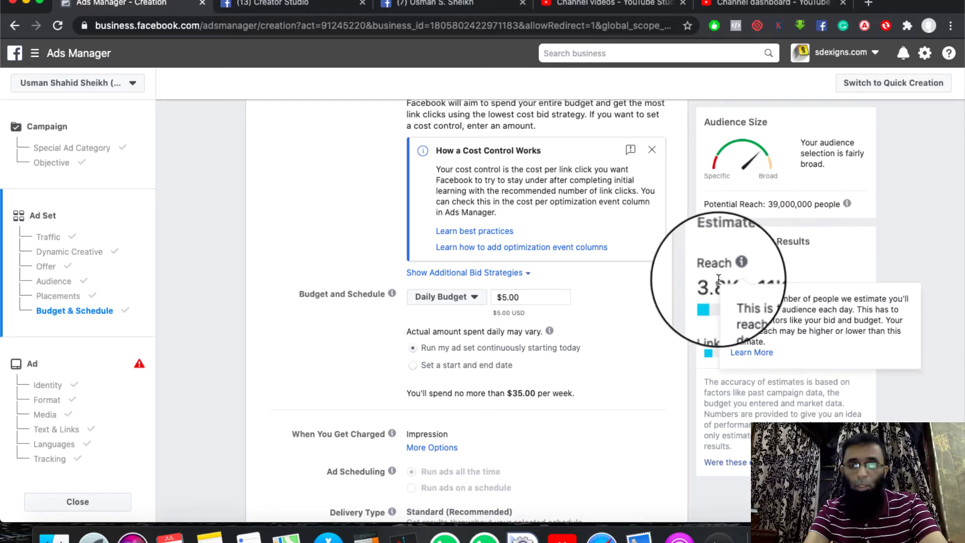
Review the ad set's audience, placements and budget against the estimated daily results, and continue to the ad level.
{"action": "scroll", "coordinate": [607, 308], "scroll_direction": "up", "scroll_amount": 15}
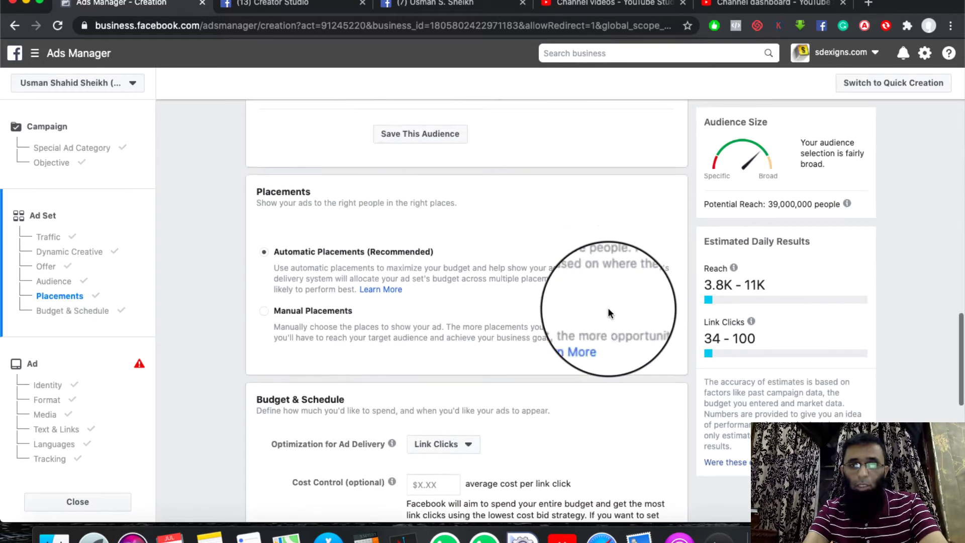
{"action": "scroll", "coordinate": [605, 313], "scroll_direction": "up", "scroll_amount": 2}
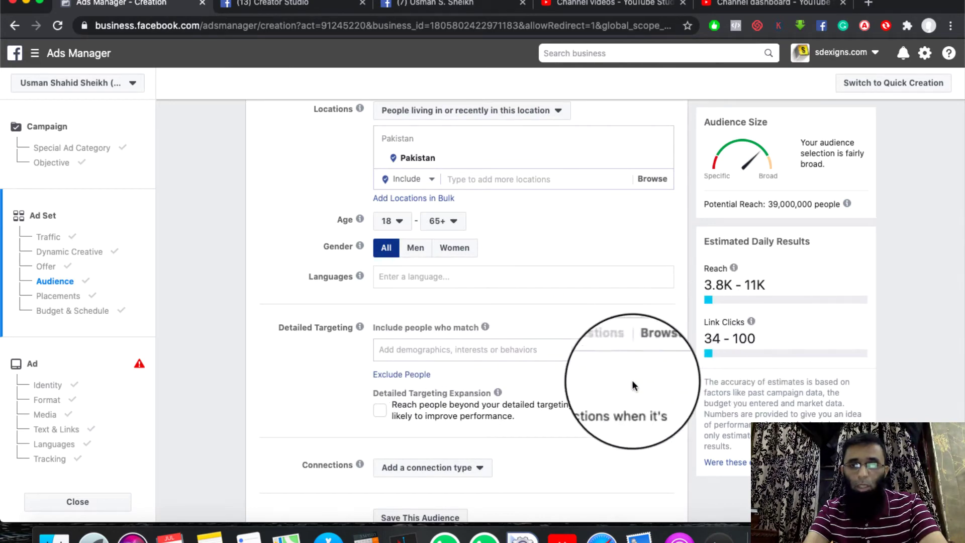
{"action": "scroll", "coordinate": [565, 402], "scroll_direction": "down", "scroll_amount": 10}
{"action": "scroll", "coordinate": [564, 402], "scroll_direction": "down", "scroll_amount": 9}
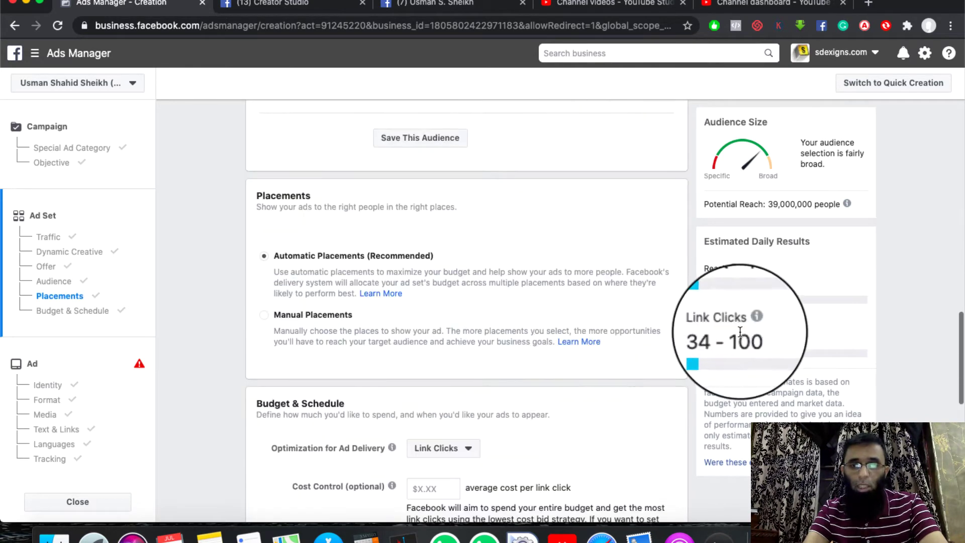
{"action": "scroll", "coordinate": [521, 437], "scroll_direction": "down", "scroll_amount": 6}
{"action": "scroll", "coordinate": [521, 445], "scroll_direction": "down", "scroll_amount": 20}
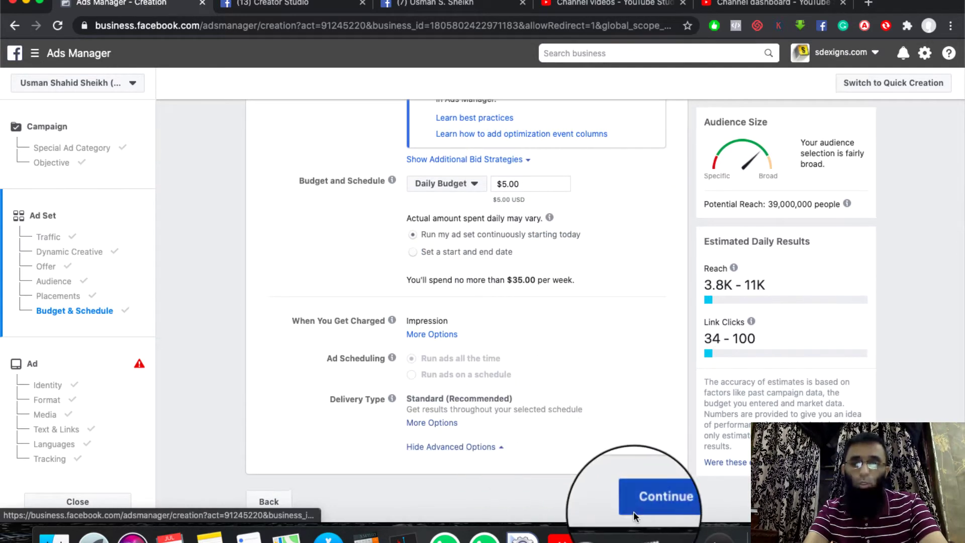
{"action": "left_click", "coordinate": [644, 504]}
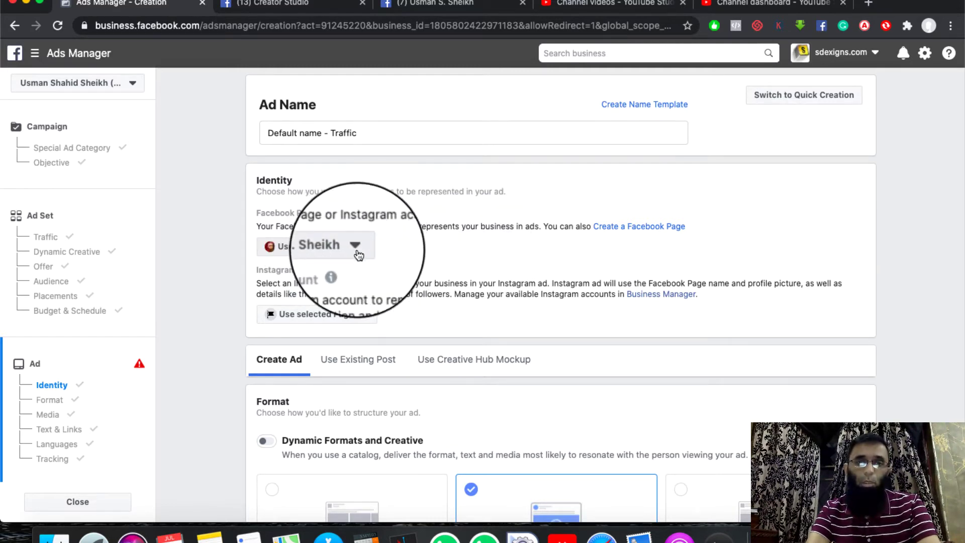
Check the available Instagram accounts and the Use Existing Post option, and return to Create Ad.
{"action": "left_click", "coordinate": [355, 324]}
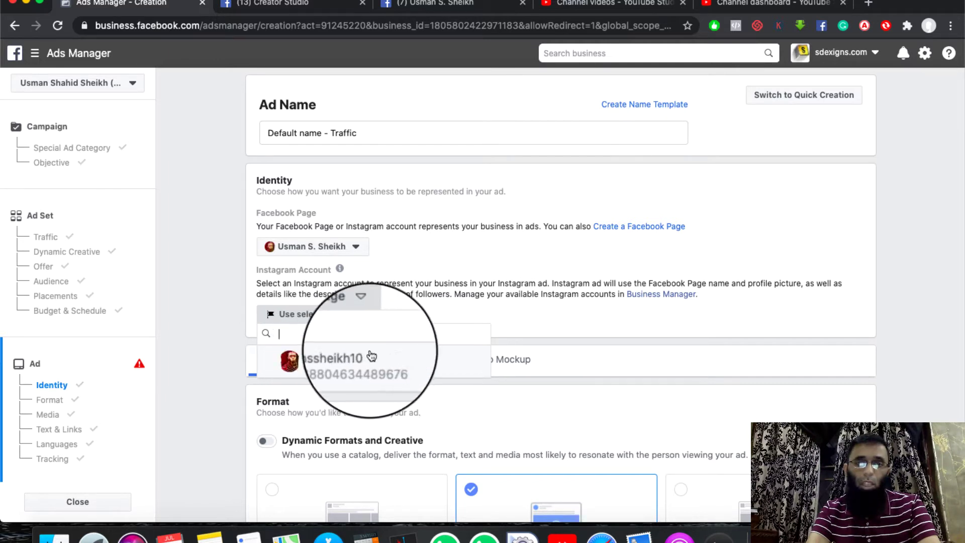
{"action": "left_click", "coordinate": [351, 367]}
{"action": "left_click", "coordinate": [352, 366]}
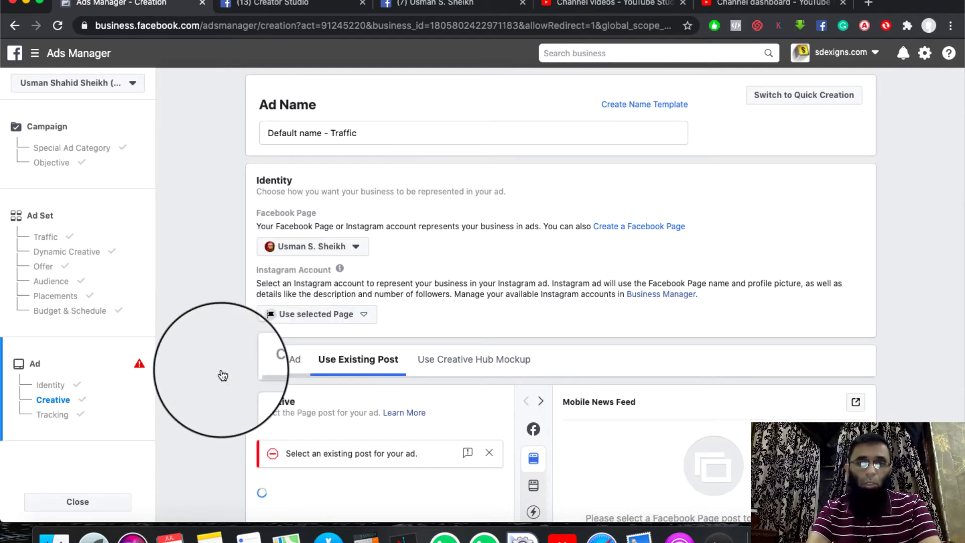
{"action": "left_click", "coordinate": [282, 359]}
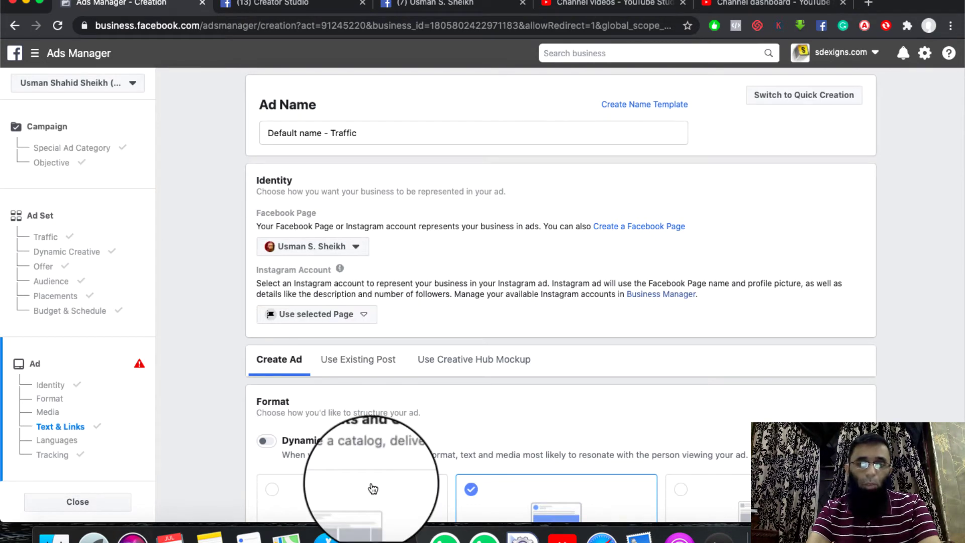
Select the page owner's Instagram account to represent the business in the ad's Identity section.
{"action": "scroll", "coordinate": [372, 482], "scroll_direction": "down", "scroll_amount": 2}
{"action": "scroll", "coordinate": [421, 431], "scroll_direction": "down", "scroll_amount": 2}
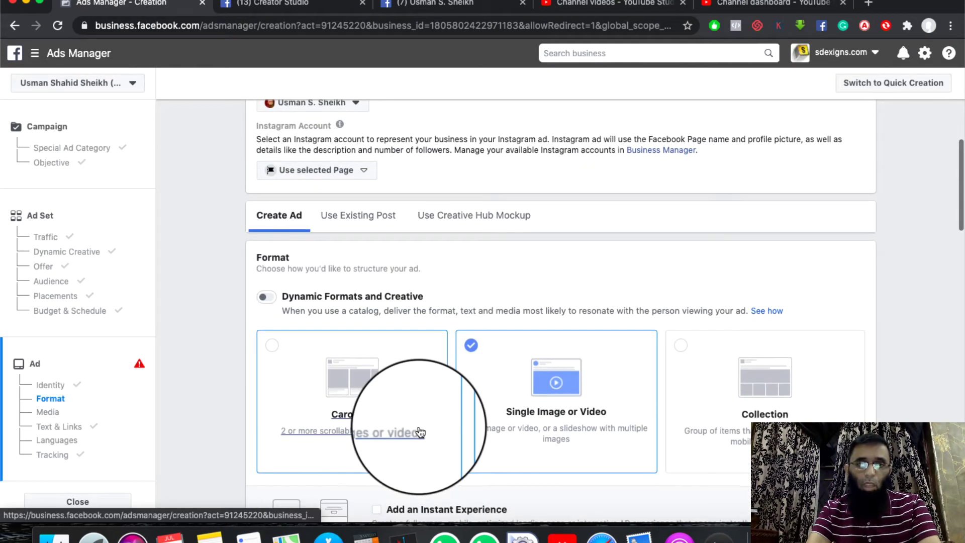
{"action": "scroll", "coordinate": [420, 432], "scroll_direction": "up", "scroll_amount": 3}
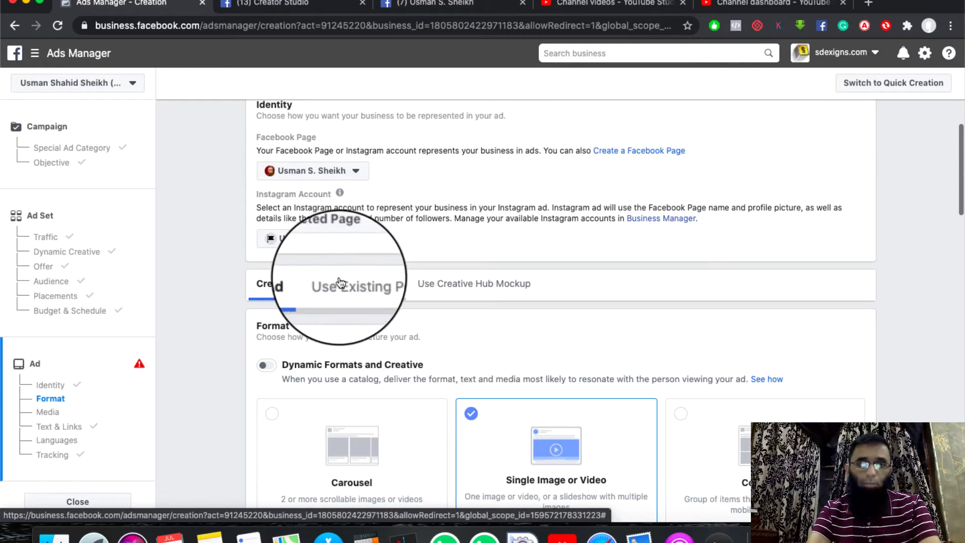
{"action": "left_click", "coordinate": [366, 238]}
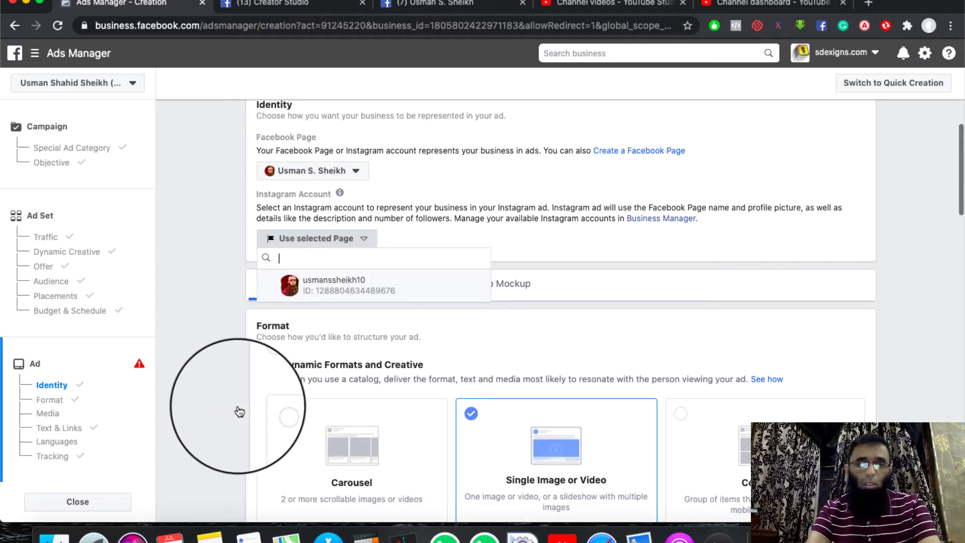
{"action": "key", "text": "Return"}
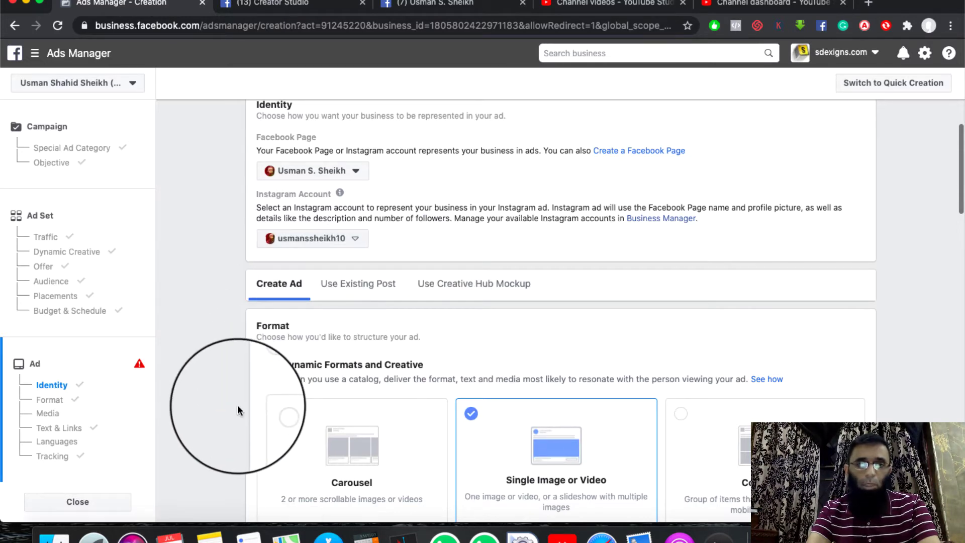
Examine the ad's Format choices, the Instant Experience option and the Media section's choices for adding images or videos.
{"action": "scroll", "coordinate": [237, 406], "scroll_direction": "down", "scroll_amount": 2}
{"action": "scroll", "coordinate": [237, 405], "scroll_direction": "down", "scroll_amount": 2}
{"action": "scroll", "coordinate": [237, 405], "scroll_direction": "down", "scroll_amount": 1}
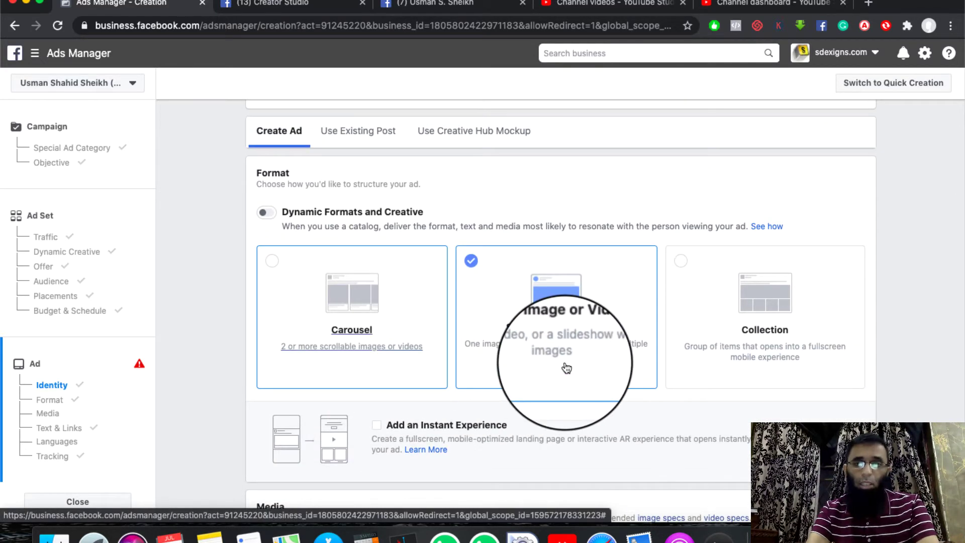
{"action": "scroll", "coordinate": [499, 452], "scroll_direction": "down", "scroll_amount": 3}
{"action": "scroll", "coordinate": [499, 452], "scroll_direction": "down", "scroll_amount": 4}
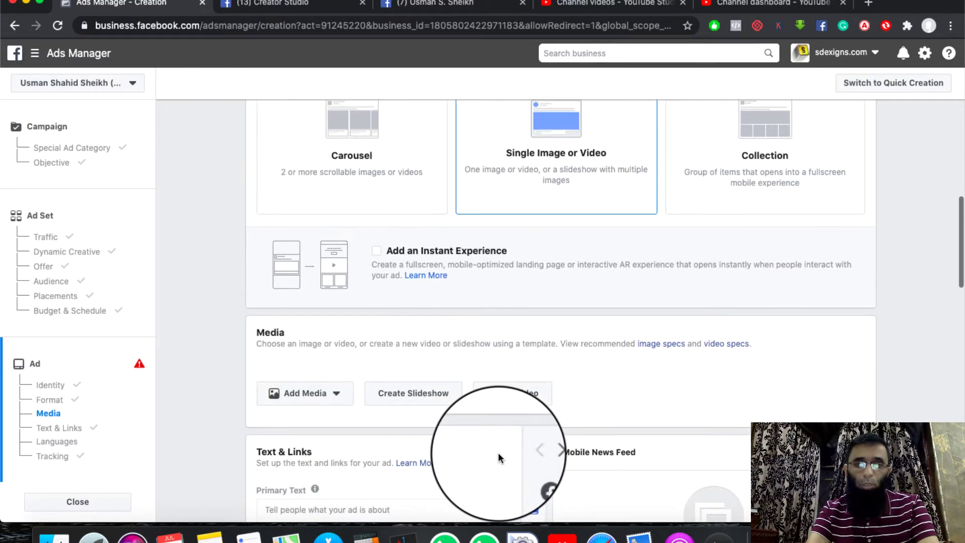
{"action": "scroll", "coordinate": [427, 469], "scroll_direction": "down", "scroll_amount": 1}
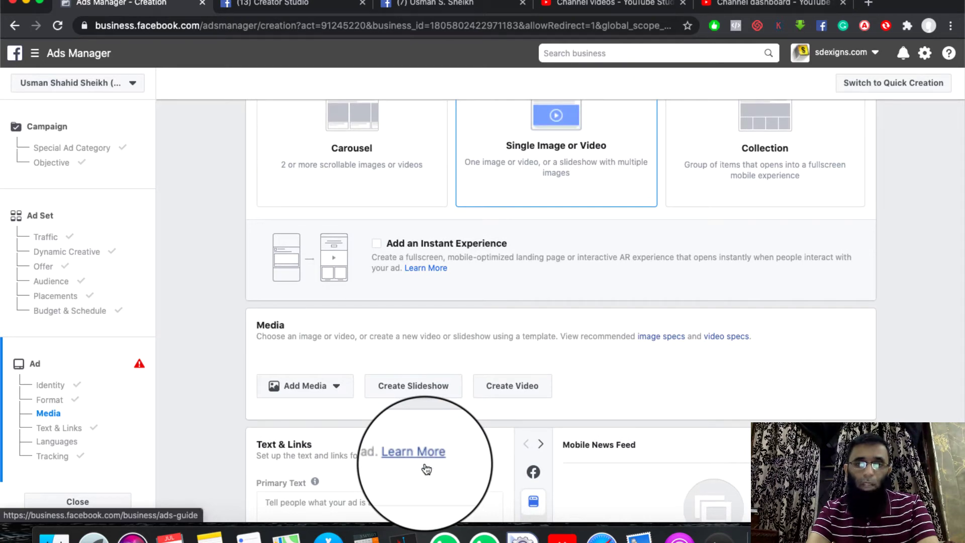
{"action": "scroll", "coordinate": [426, 470], "scroll_direction": "down", "scroll_amount": 5}
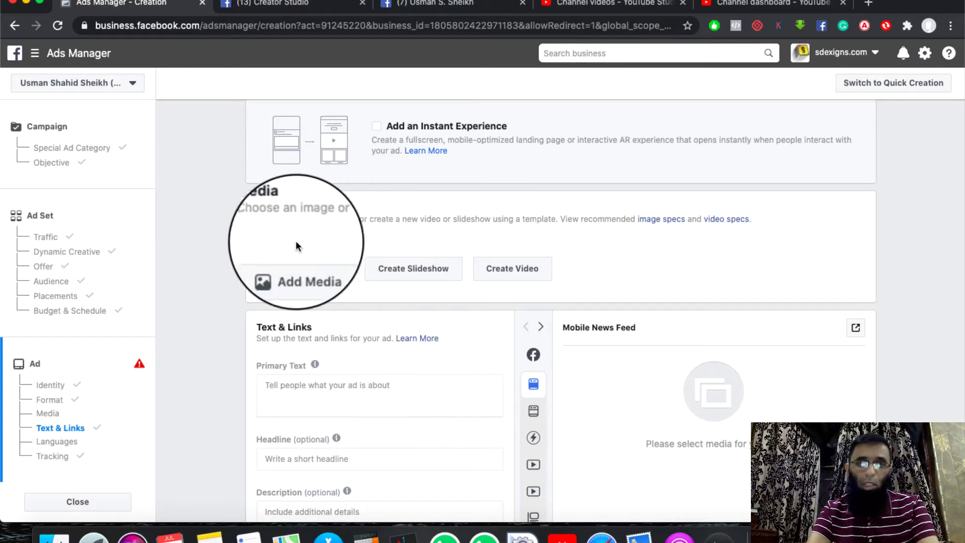
{"action": "left_click", "coordinate": [339, 278]}
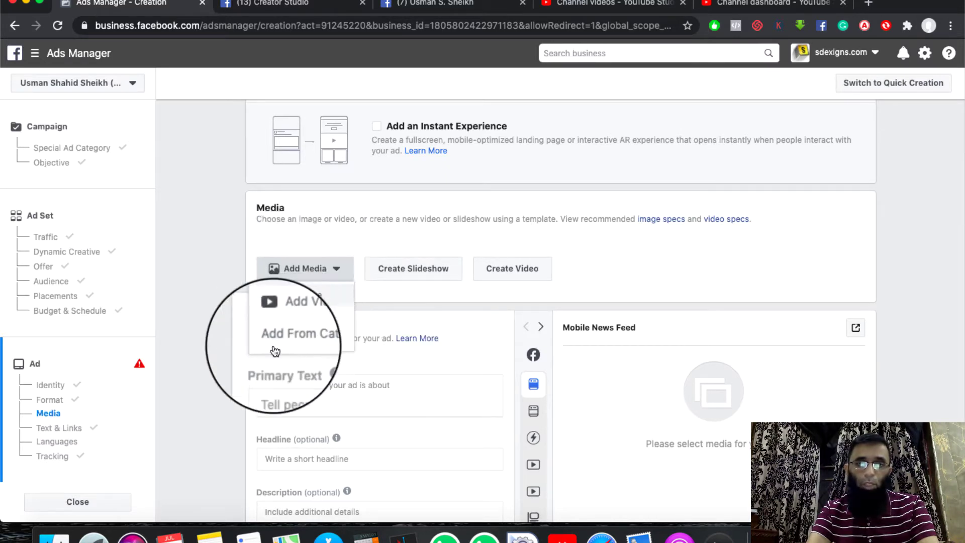
{"action": "left_click", "coordinate": [418, 282]}
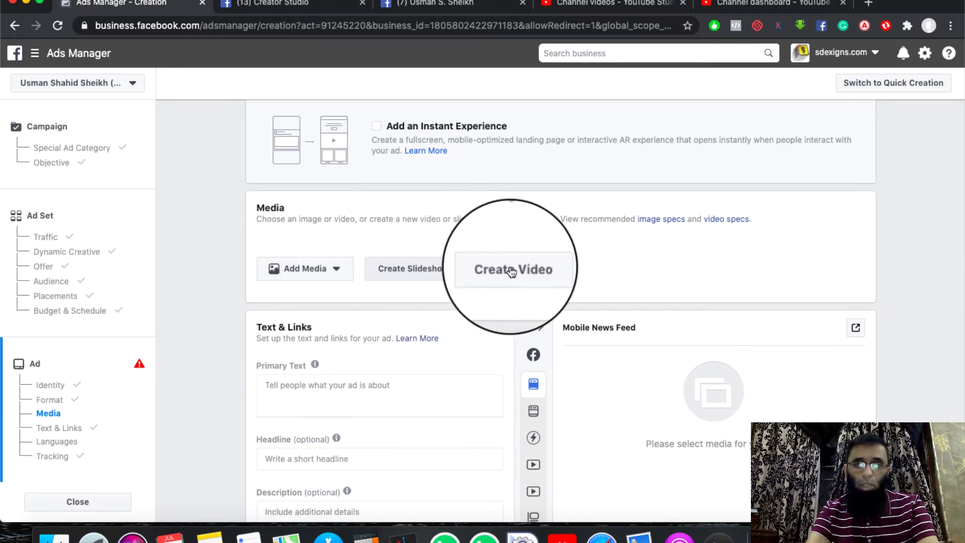
Examine the ad's Text & Links section, covering the Primary Text, Headline, Description, Destination and Website URL fields.
{"action": "scroll", "coordinate": [427, 377], "scroll_direction": "down", "scroll_amount": 2}
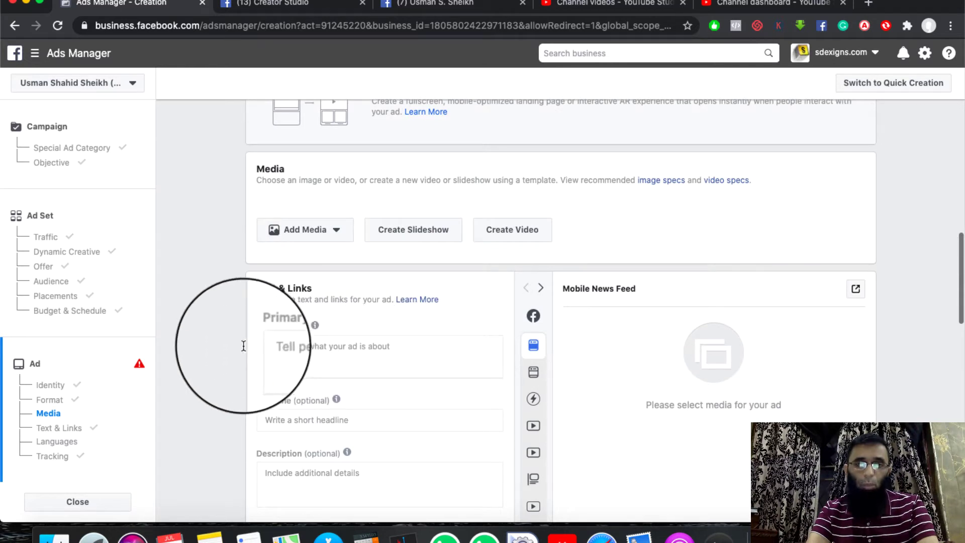
{"action": "left_click", "coordinate": [285, 356]}
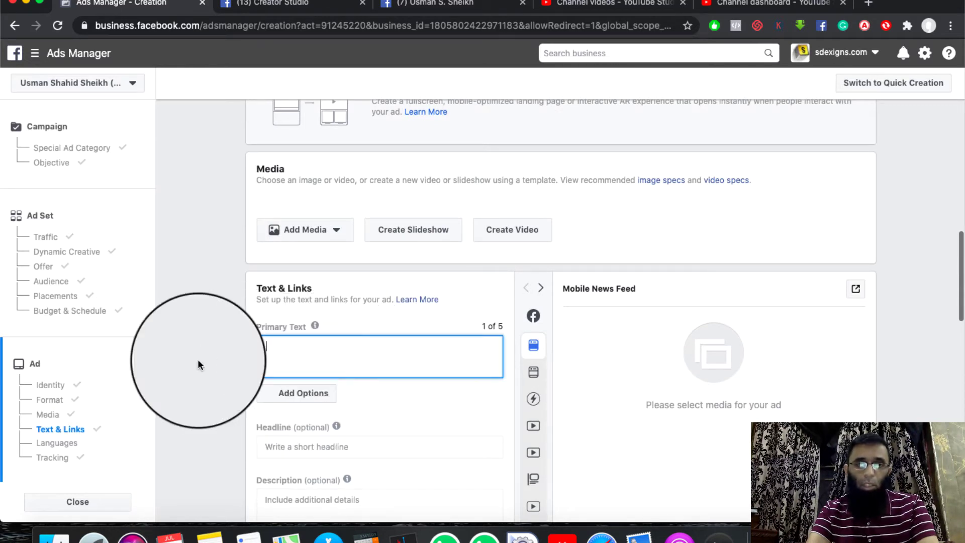
{"action": "scroll", "coordinate": [282, 379], "scroll_direction": "down", "scroll_amount": 2}
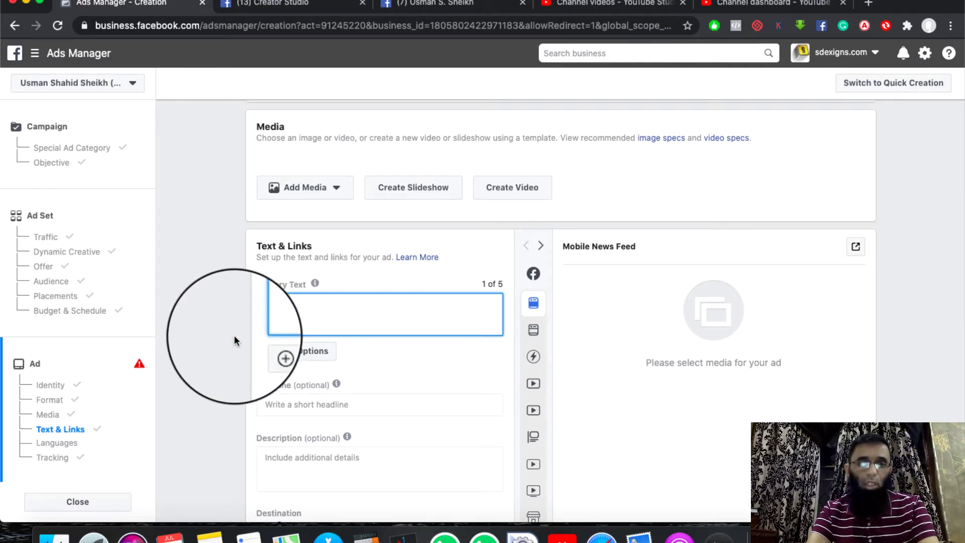
{"action": "scroll", "coordinate": [289, 385], "scroll_direction": "down", "scroll_amount": 4}
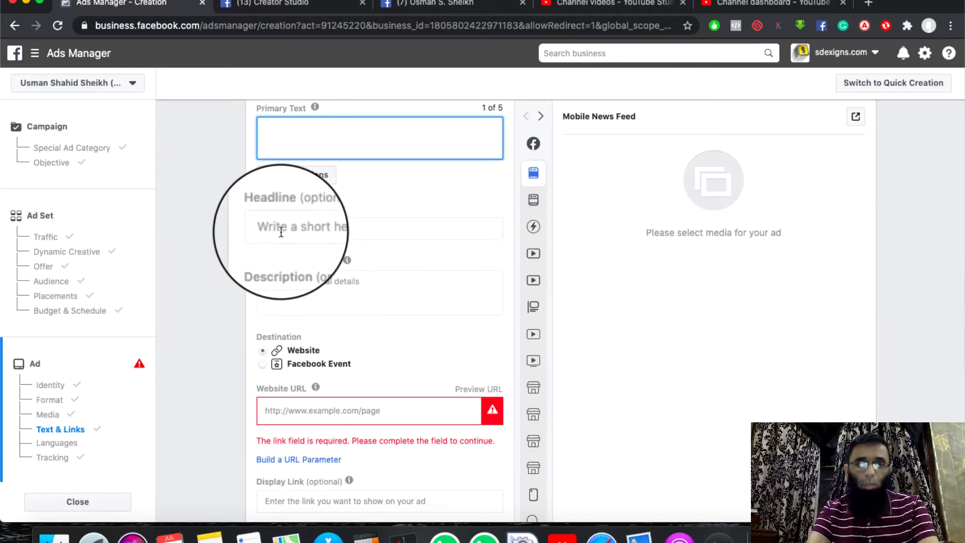
{"action": "left_click", "coordinate": [286, 223]}
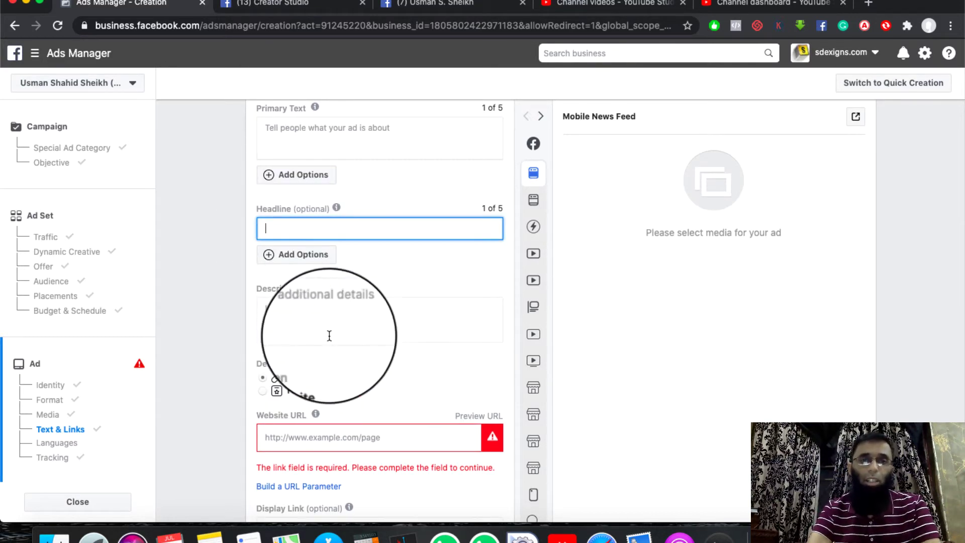
{"action": "left_click", "coordinate": [346, 288]}
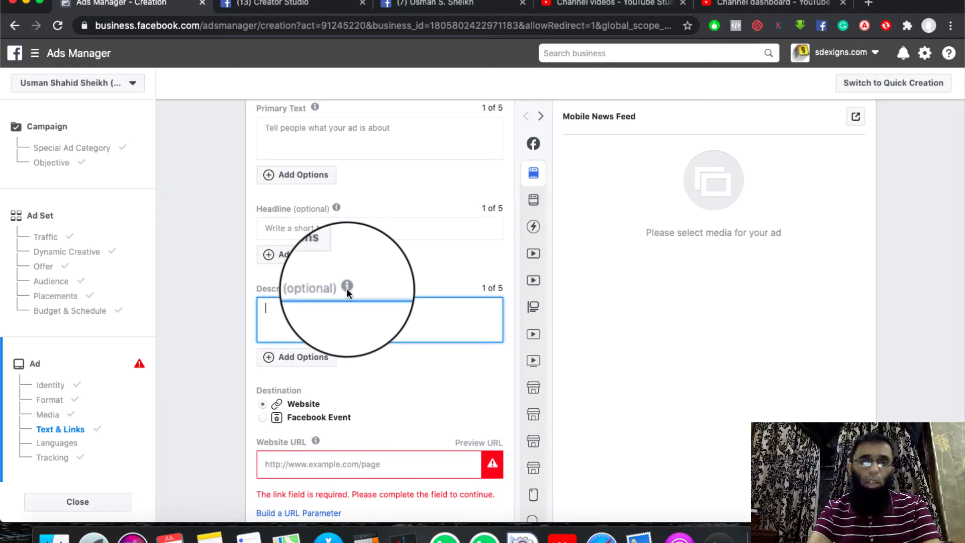
{"action": "left_click", "coordinate": [289, 396]}
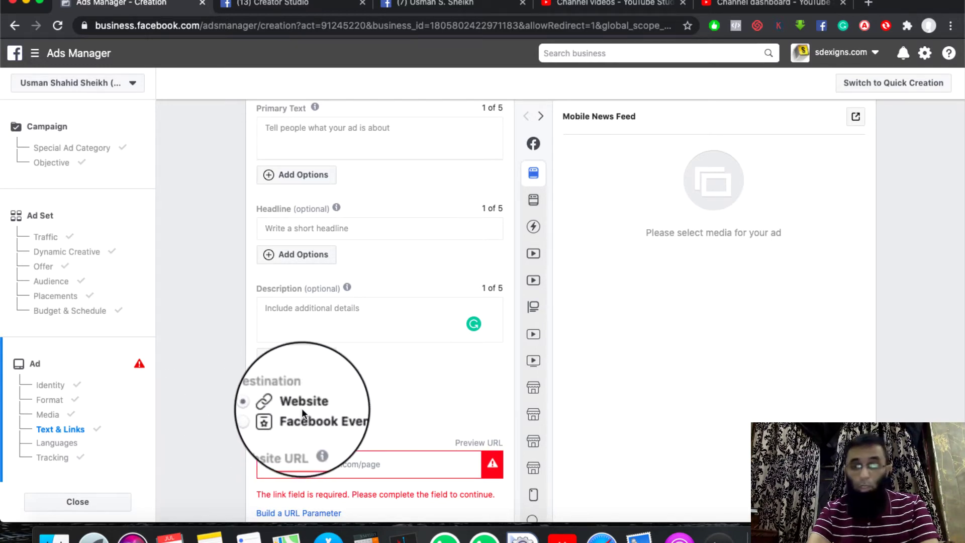
Enter the page owner's website address as the ad's Website URL and check the resulting link preview.
{"action": "mouse_move", "coordinate": [271, 454]}
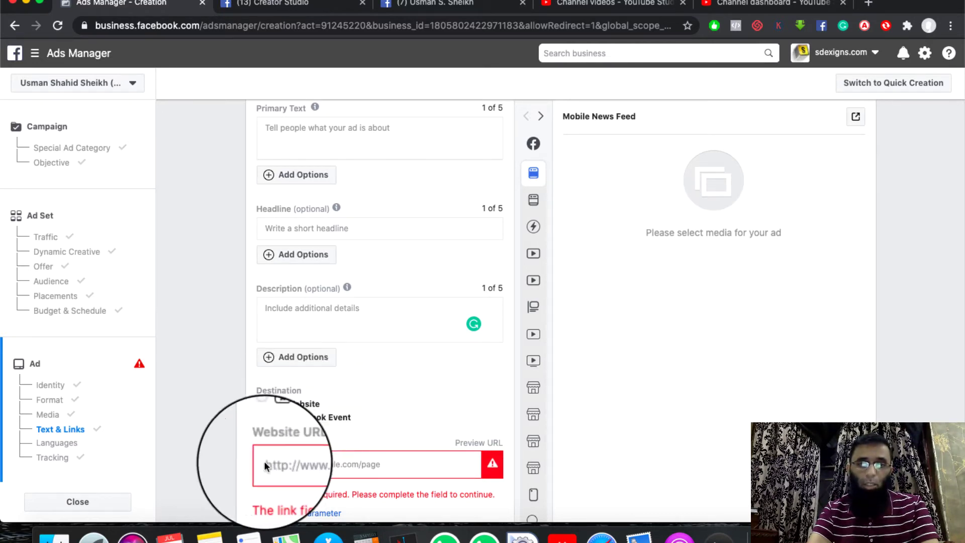
{"action": "scroll", "coordinate": [225, 451], "scroll_direction": "down", "scroll_amount": 2}
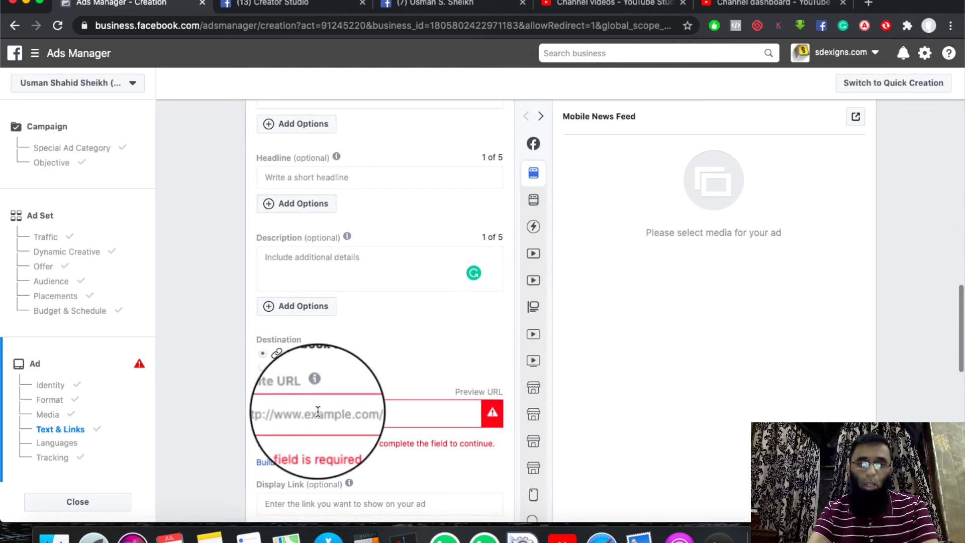
{"action": "scroll", "coordinate": [245, 413], "scroll_direction": "down", "scroll_amount": 2}
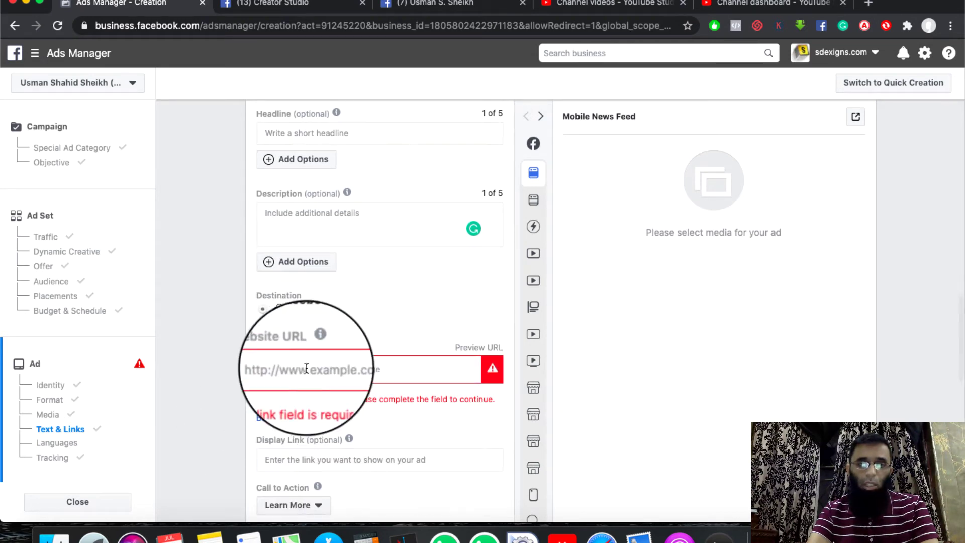
{"action": "scroll", "coordinate": [288, 408], "scroll_direction": "down", "scroll_amount": 2}
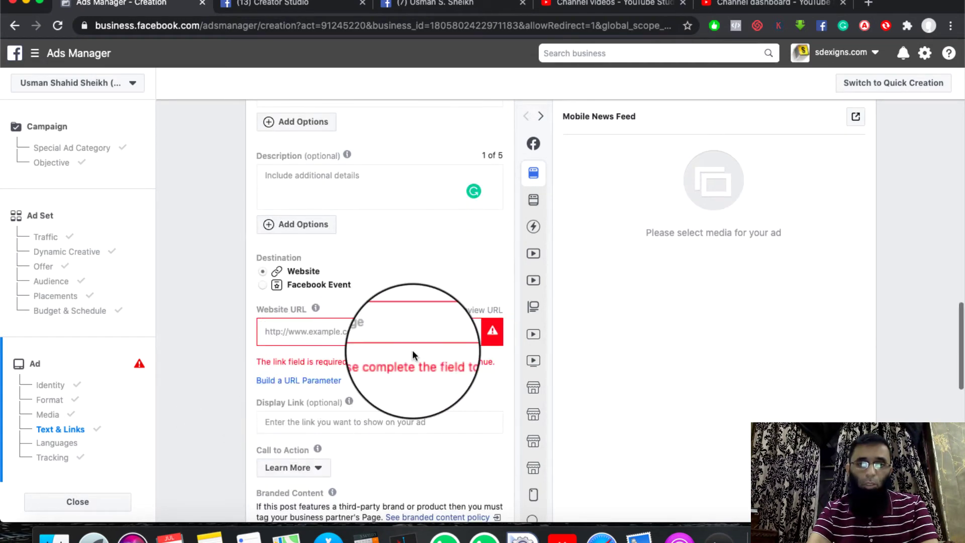
{"action": "left_click", "coordinate": [376, 334]}
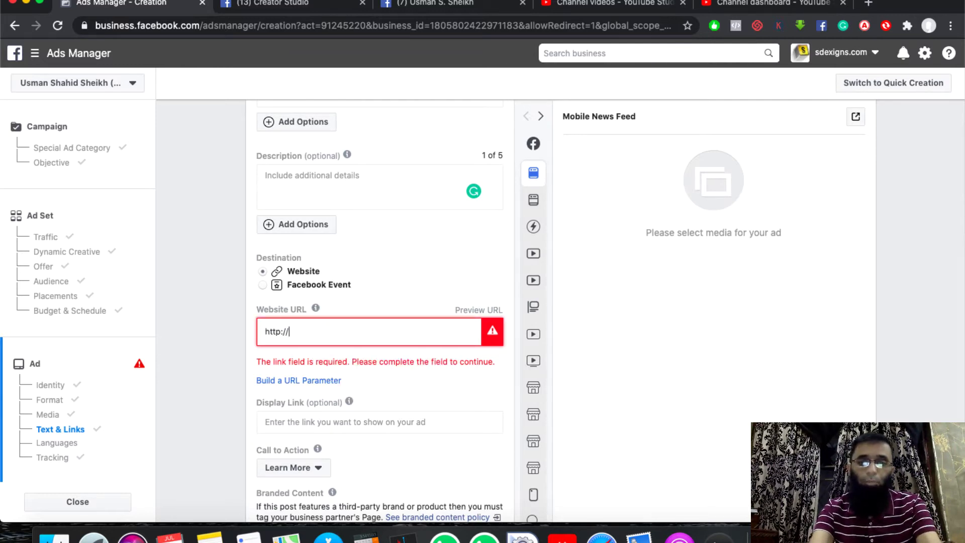
{"action": "type", "text": "smans"}
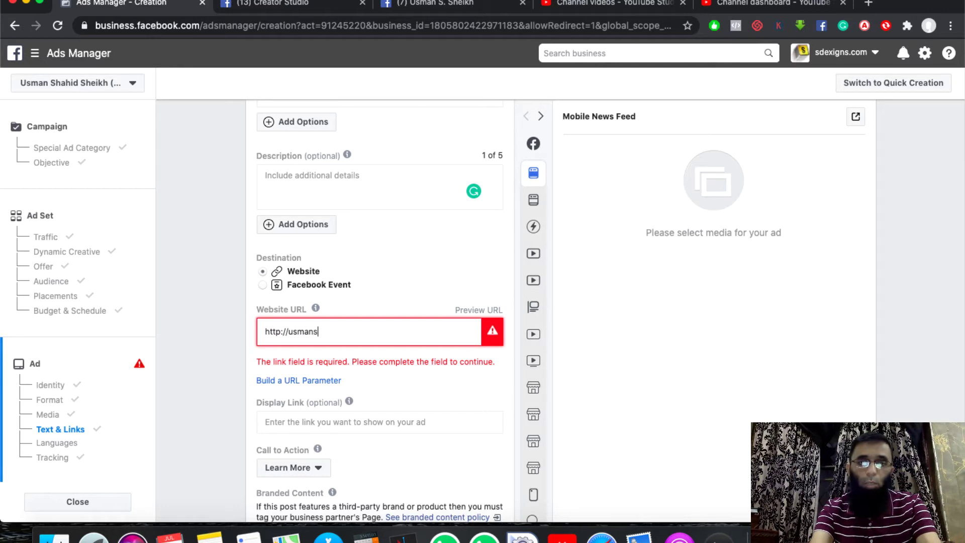
{"action": "type", "text": "heikh.com"}
{"action": "scroll", "coordinate": [420, 353], "scroll_direction": "down", "scroll_amount": 2}
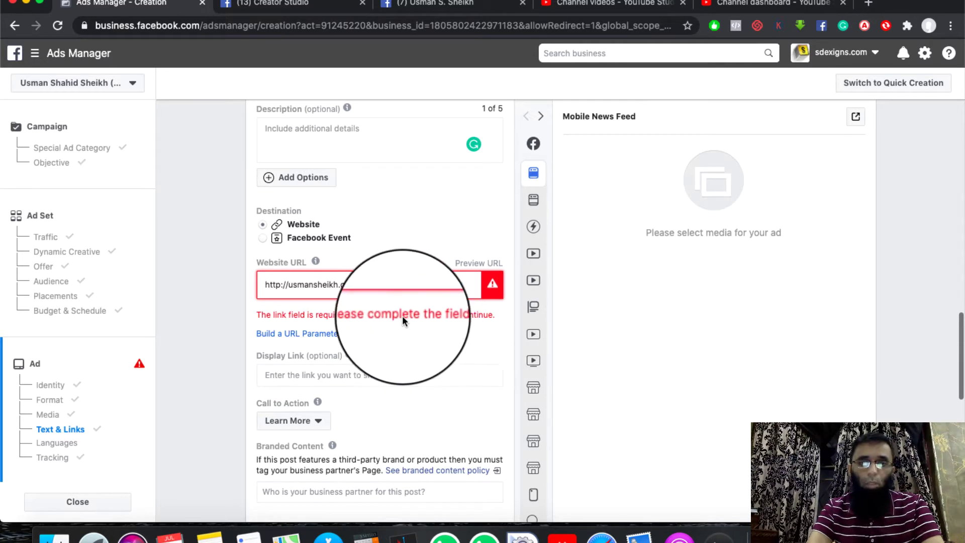
{"action": "left_click", "coordinate": [377, 300]}
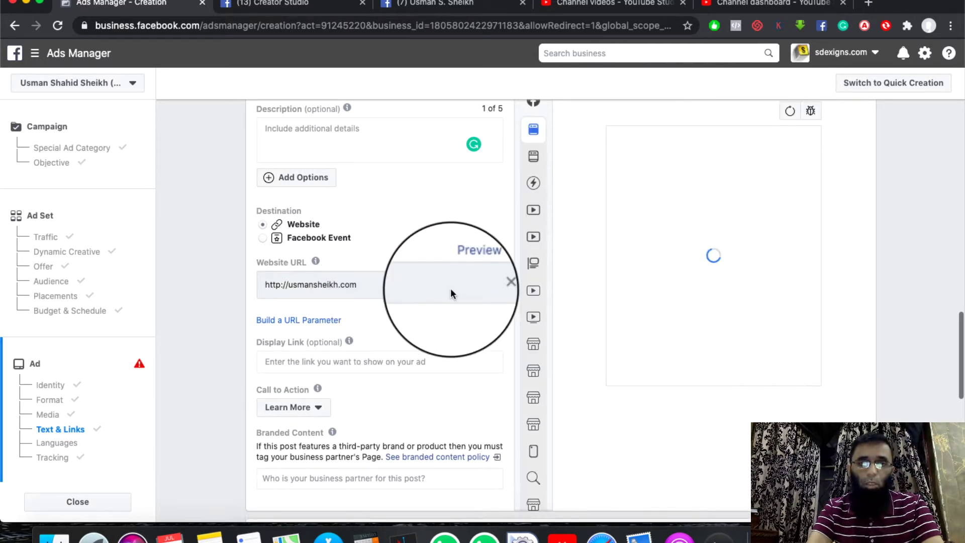
{"action": "scroll", "coordinate": [393, 345], "scroll_direction": "down", "scroll_amount": 1}
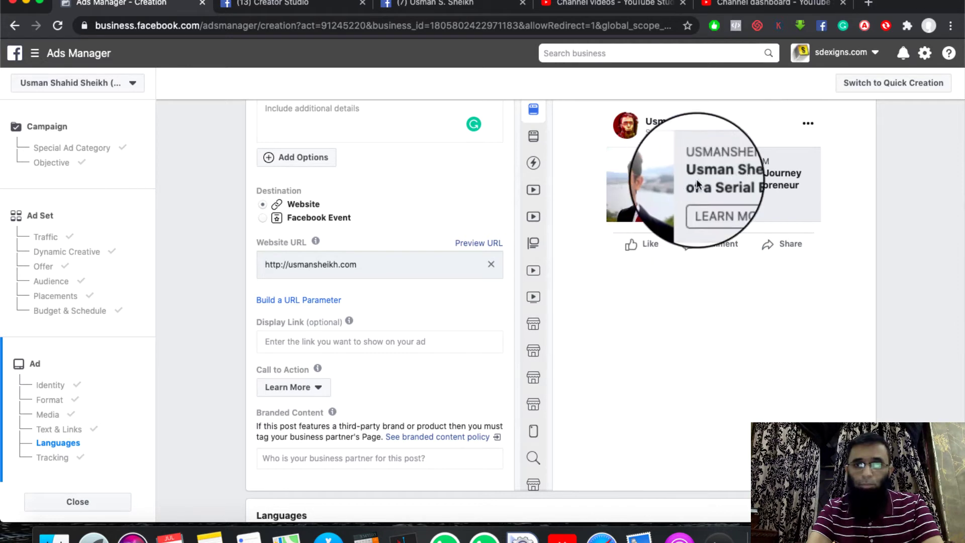
{"action": "scroll", "coordinate": [366, 342], "scroll_direction": "down", "scroll_amount": 2}
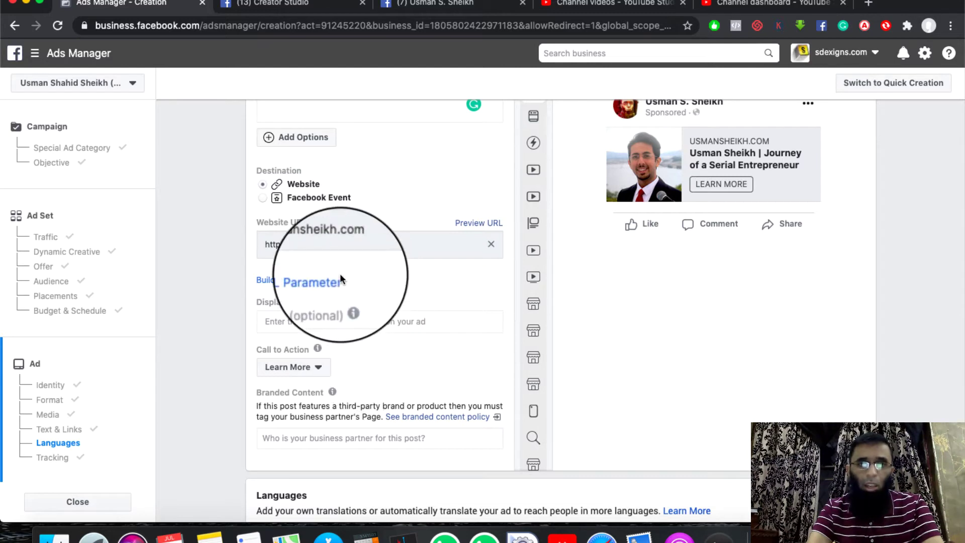
Correct the ad's Display Link by adding a second "s" so it matches the domain in the Website URL.
{"action": "left_click", "coordinate": [325, 241]}
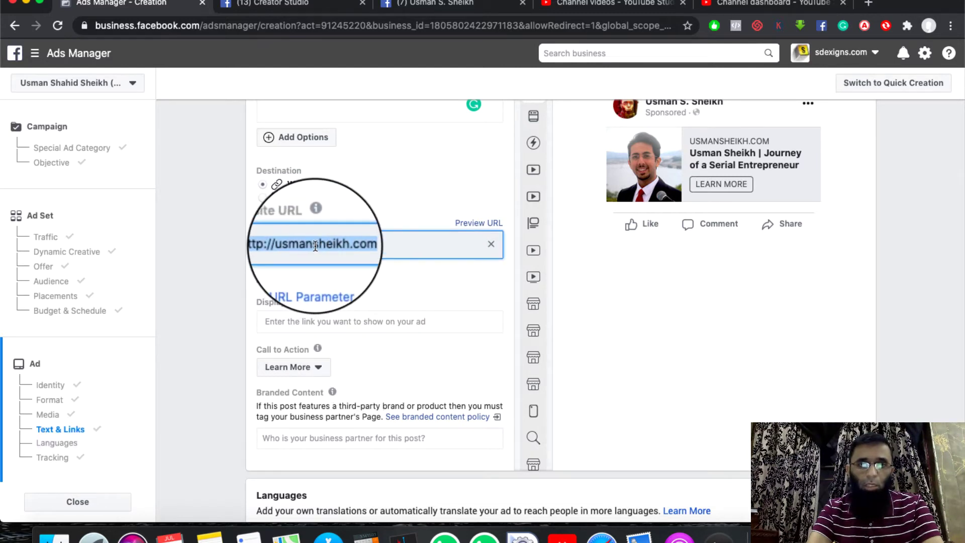
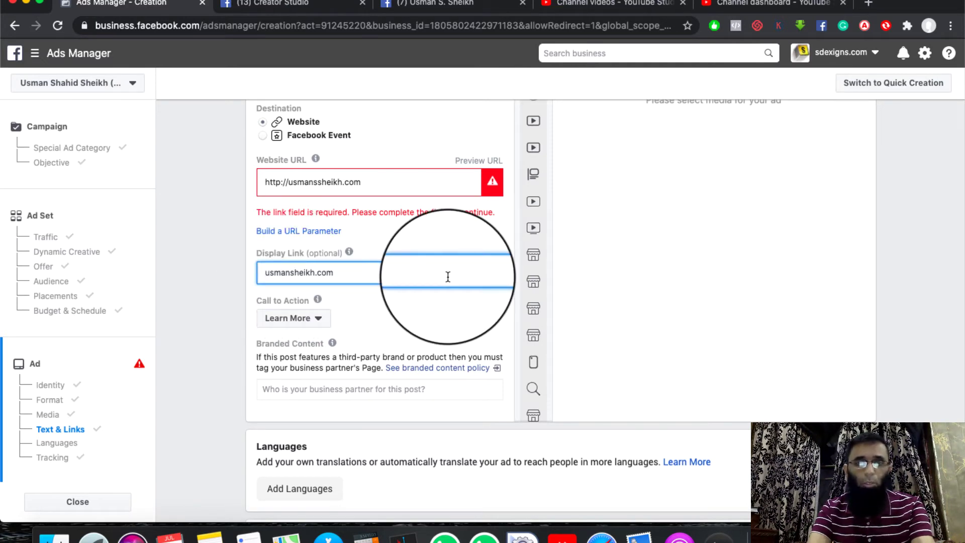
{"action": "left_click", "coordinate": [291, 275]}
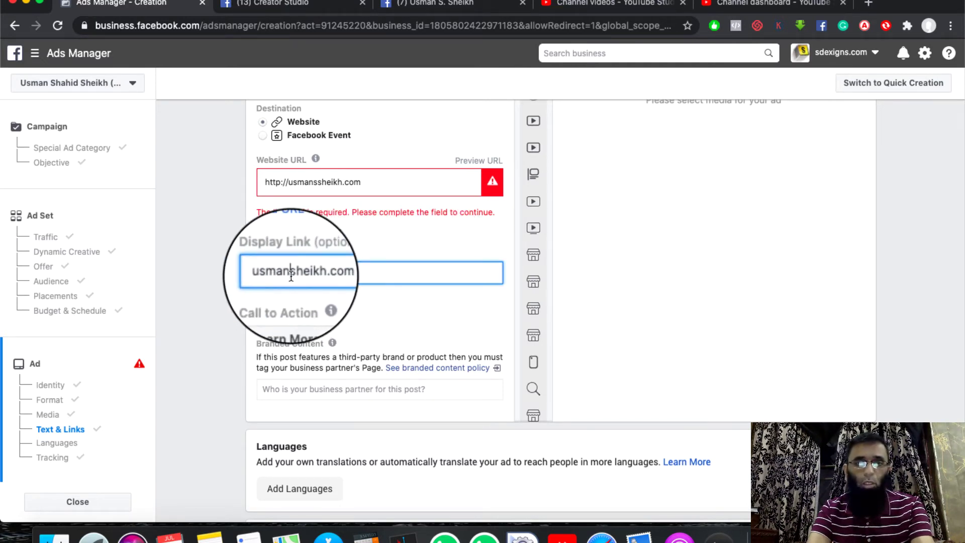
{"action": "type", "text": "s"}
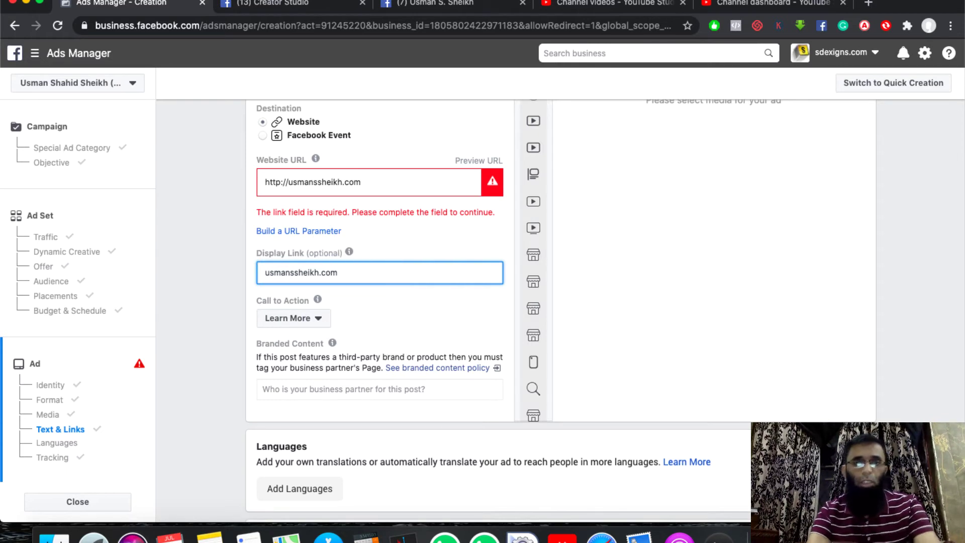
{"action": "left_click", "coordinate": [363, 304]}
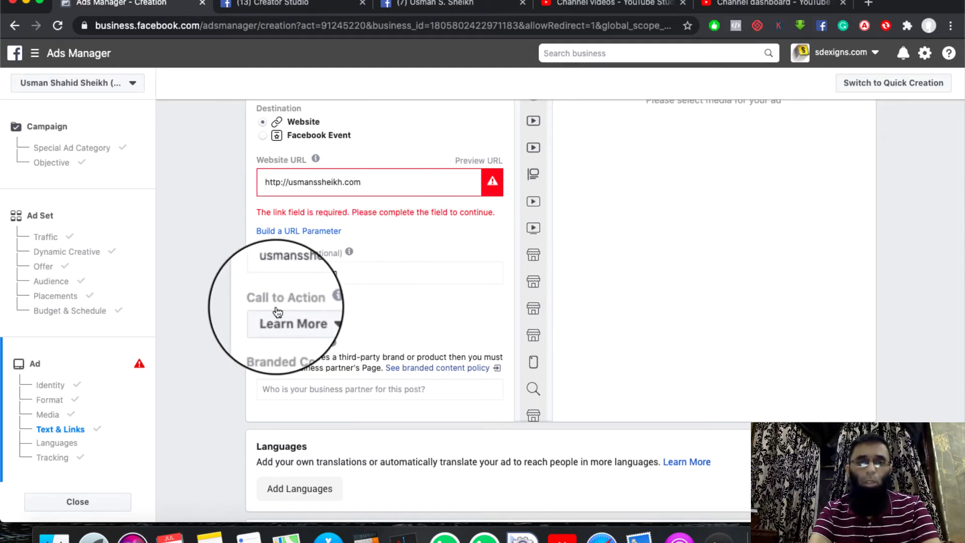
Examine the ad's available Call to Action options, keeping Learn More selected.
{"action": "left_click", "coordinate": [316, 321]}
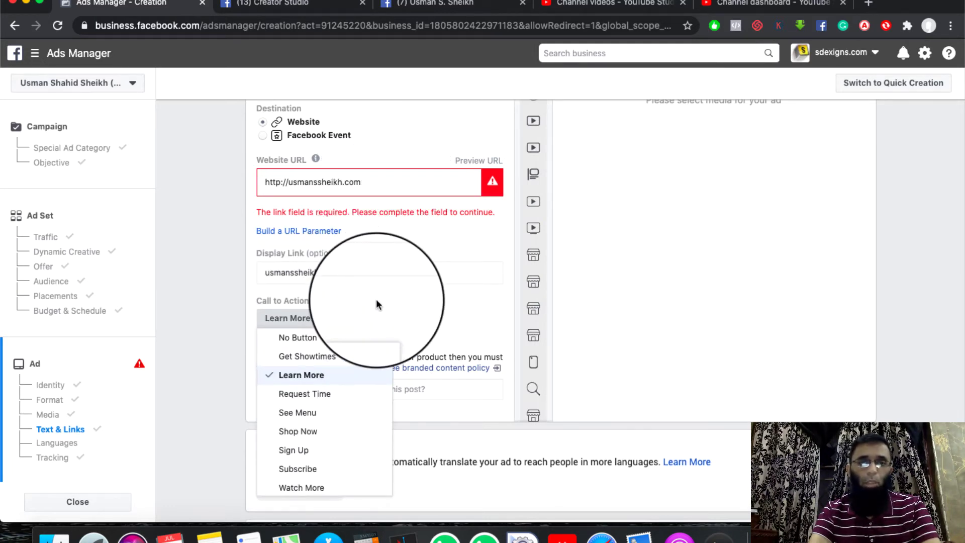
{"action": "scroll", "coordinate": [314, 414], "scroll_direction": "down", "scroll_amount": 3}
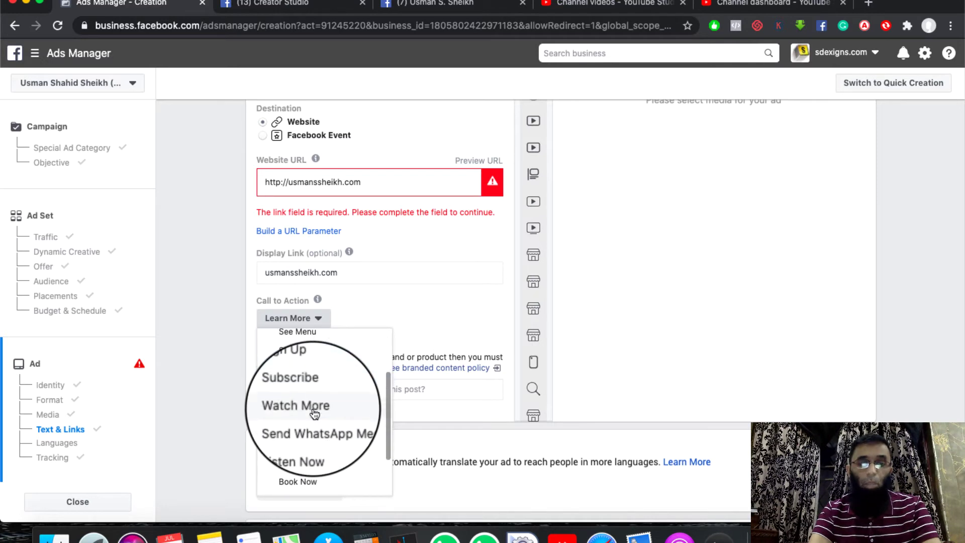
{"action": "scroll", "coordinate": [315, 413], "scroll_direction": "down", "scroll_amount": 2}
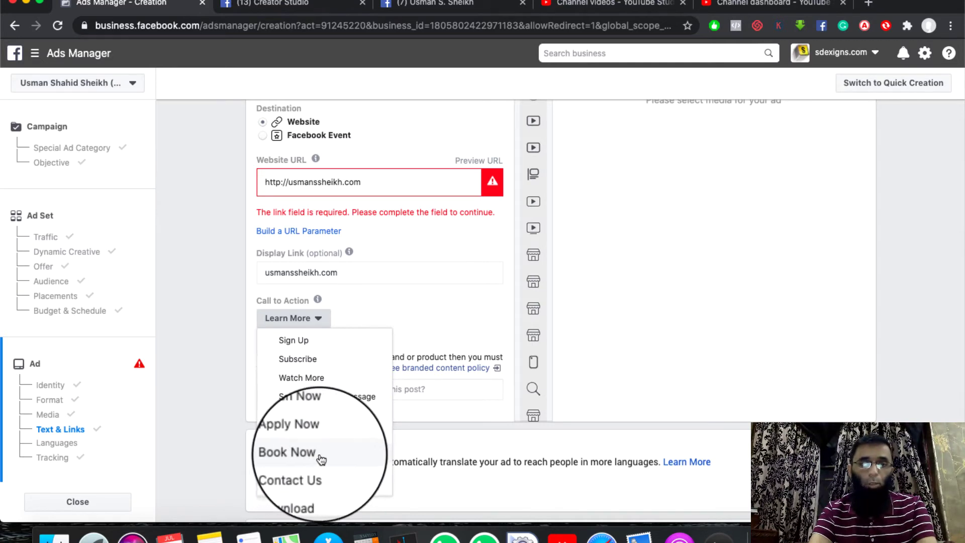
{"action": "scroll", "coordinate": [327, 411], "scroll_direction": "up", "scroll_amount": 5}
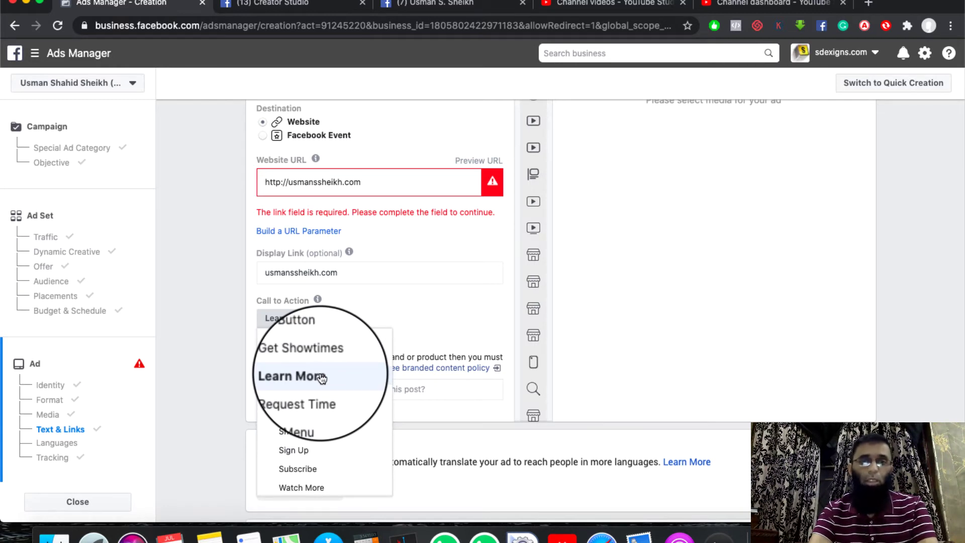
{"action": "left_click", "coordinate": [397, 292]}
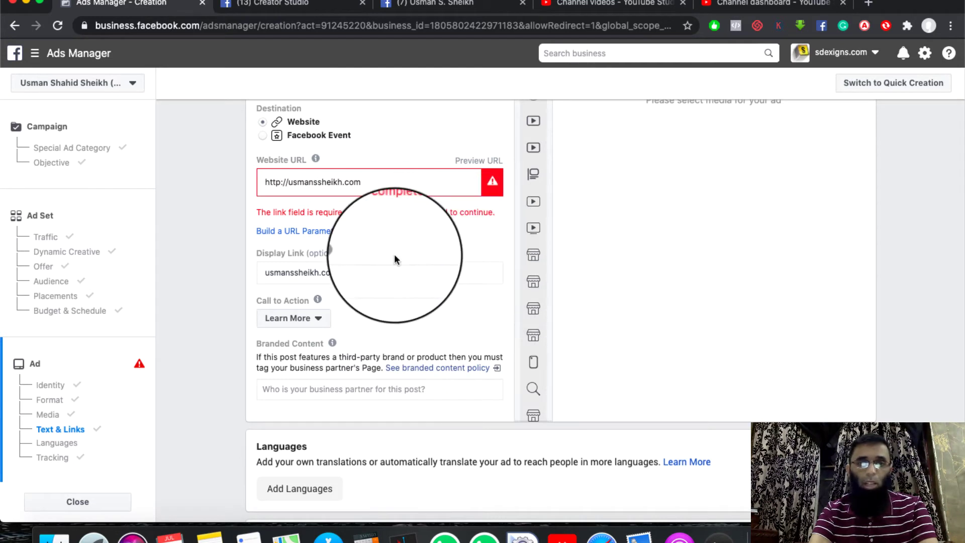
Return to the ad's Media section and open the image selection for adding an image.
{"action": "scroll", "coordinate": [391, 288], "scroll_direction": "up", "scroll_amount": 5}
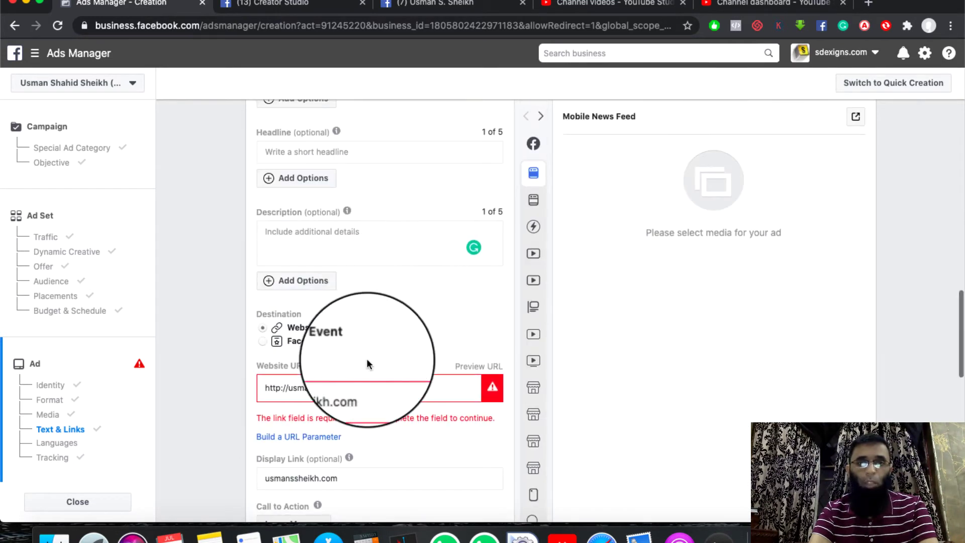
{"action": "scroll", "coordinate": [408, 367], "scroll_direction": "down", "scroll_amount": 2}
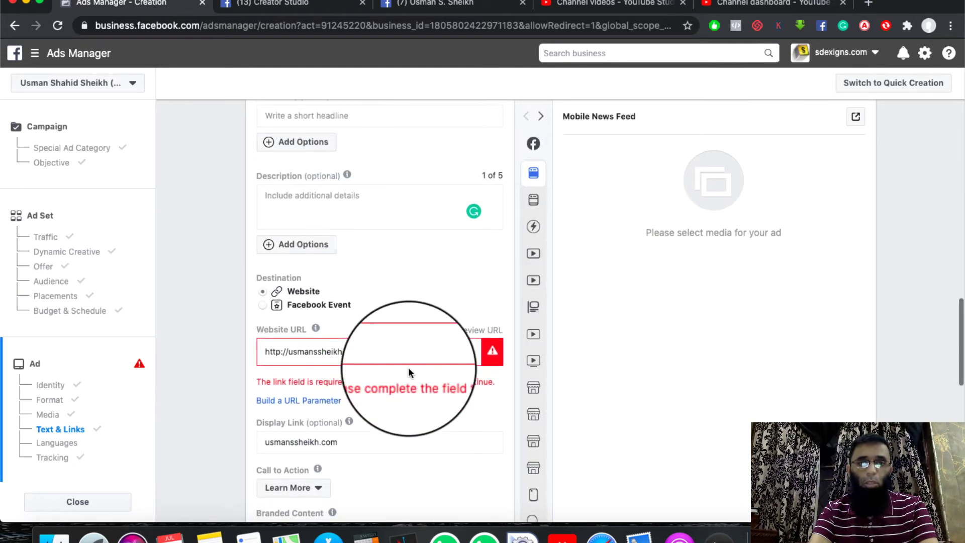
{"action": "scroll", "coordinate": [408, 367], "scroll_direction": "up", "scroll_amount": 3}
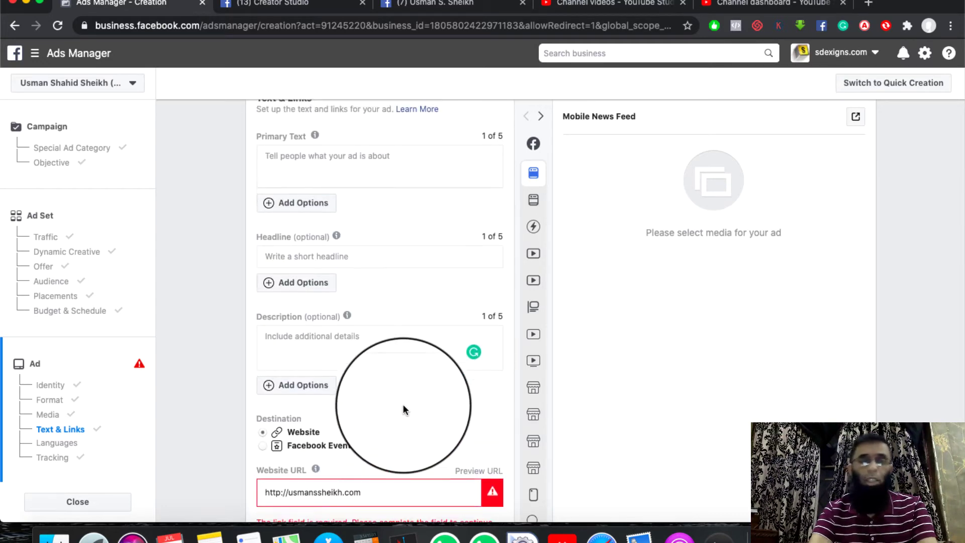
{"action": "scroll", "coordinate": [402, 403], "scroll_direction": "up", "scroll_amount": 5}
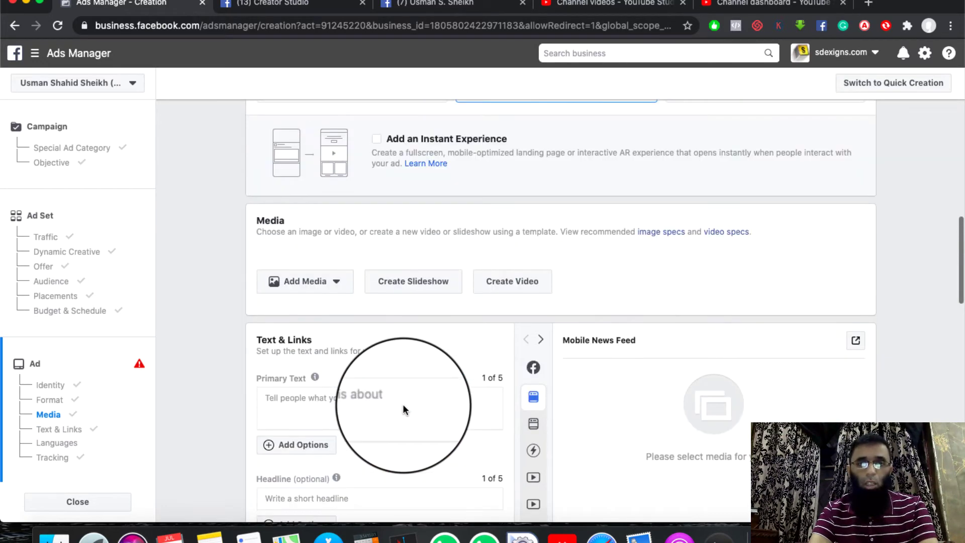
{"action": "left_click", "coordinate": [338, 288]}
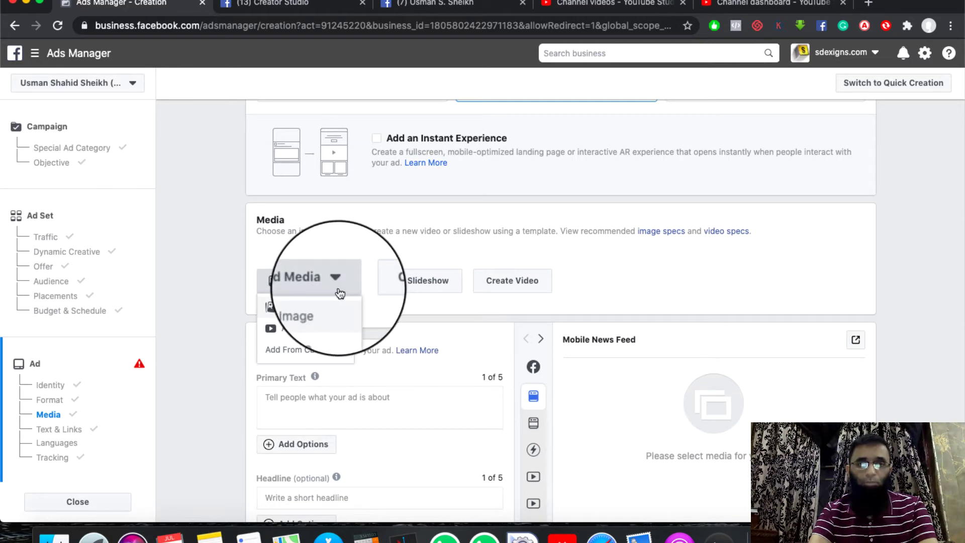
{"action": "left_click", "coordinate": [394, 232]}
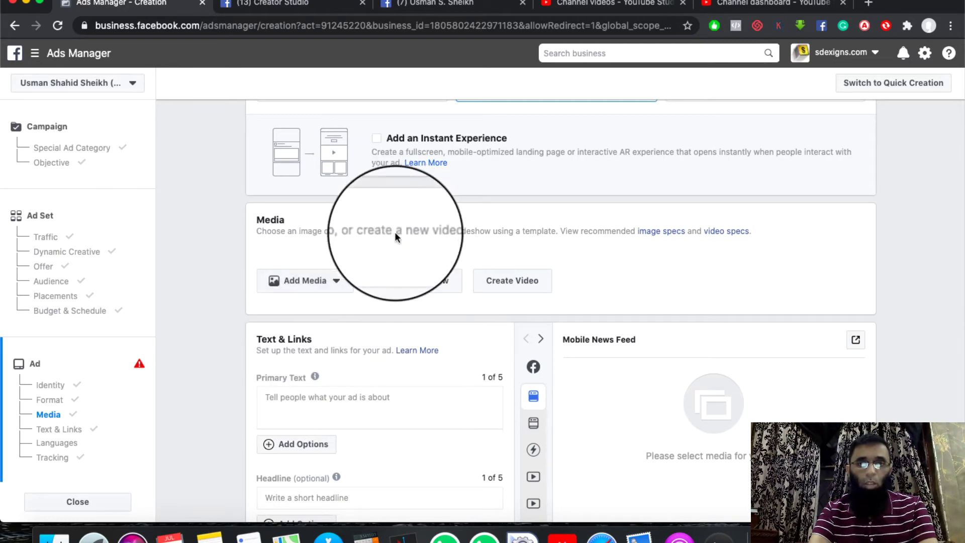
{"action": "scroll", "coordinate": [394, 234], "scroll_direction": "up", "scroll_amount": 3}
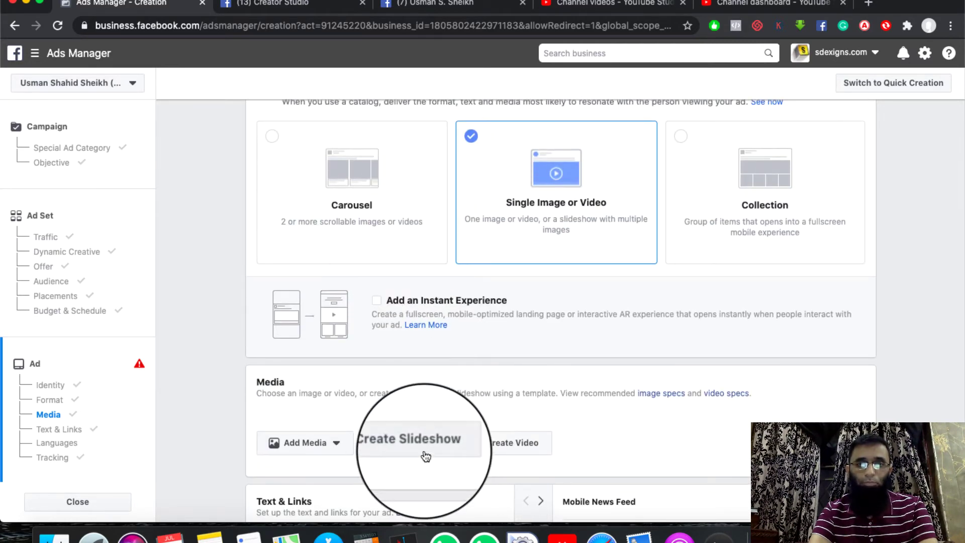
{"action": "left_click", "coordinate": [336, 443]}
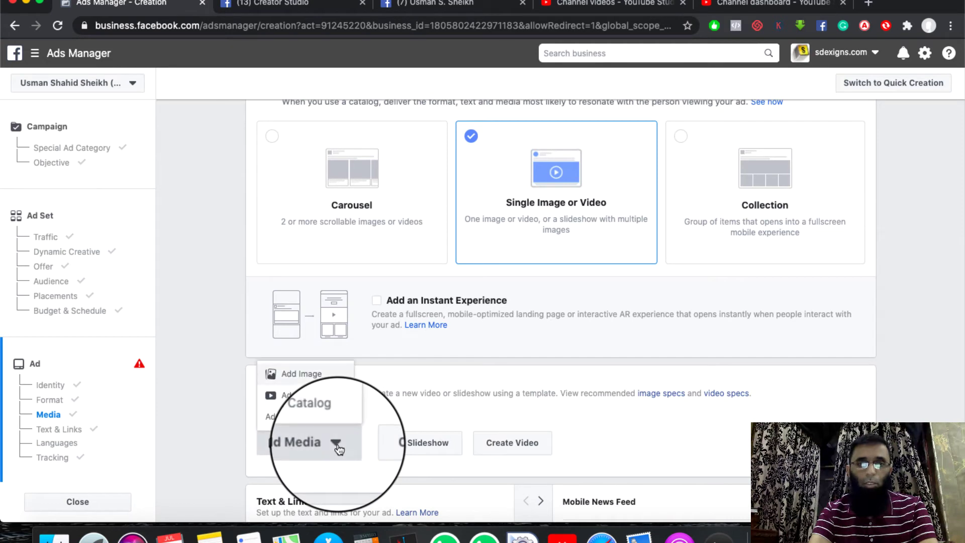
{"action": "left_click", "coordinate": [312, 369]}
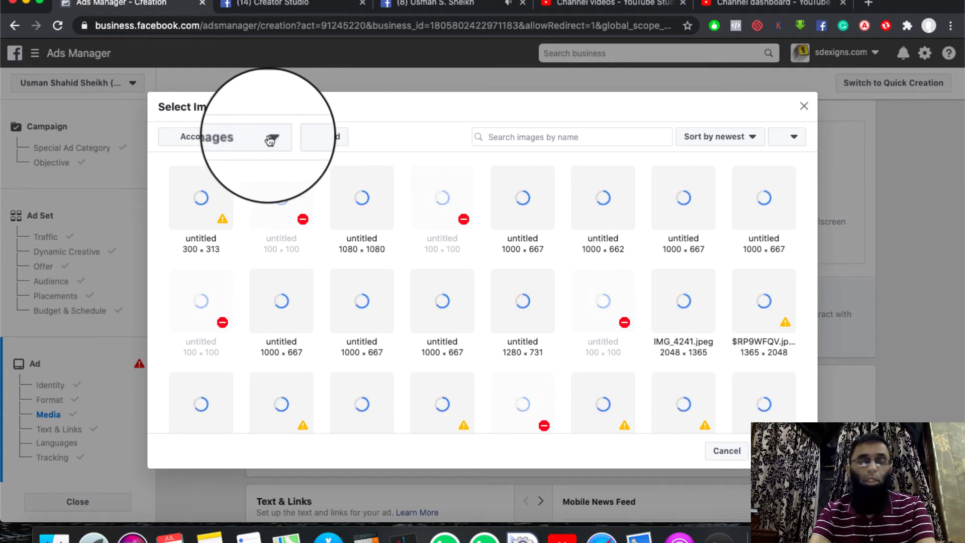
Search Stock Photos for "facebook" and add the 1000 × 563 photo of a person with blue social notification icons to the ad.
{"action": "left_click", "coordinate": [270, 140]}
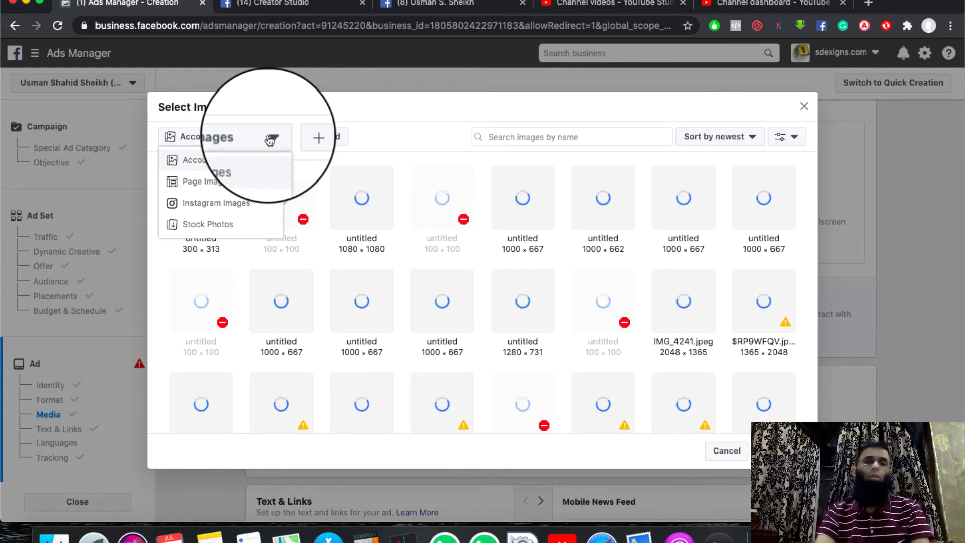
{"action": "left_click", "coordinate": [228, 227]}
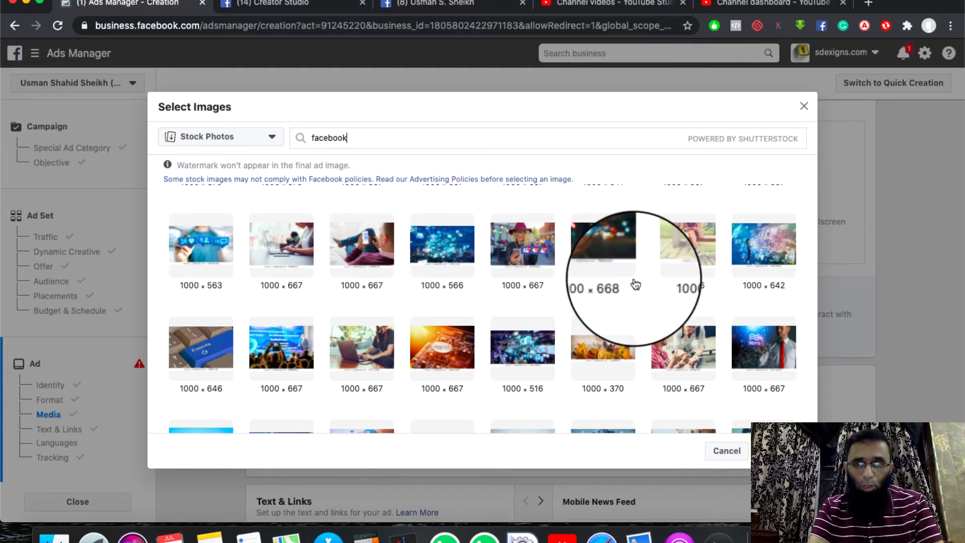
{"action": "left_click", "coordinate": [203, 262]}
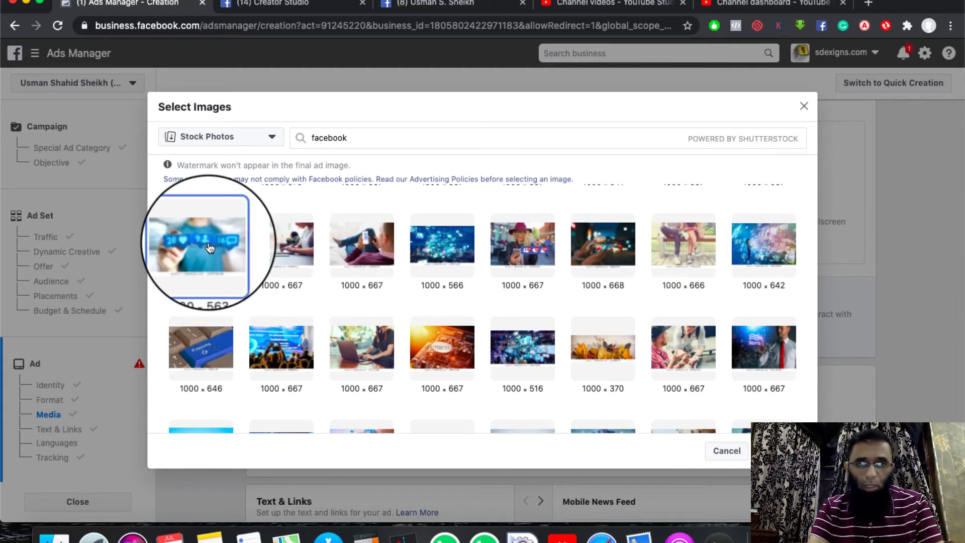
{"action": "left_click", "coordinate": [774, 451]}
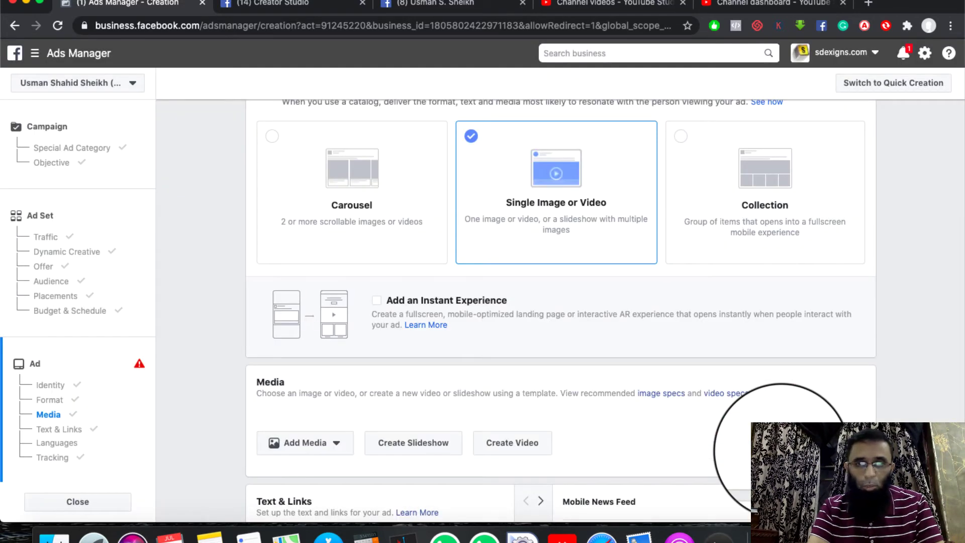
Enter "are you looking for social media manager?" as the ad's first Primary Text option.
{"action": "scroll", "coordinate": [397, 405], "scroll_direction": "down", "scroll_amount": 5}
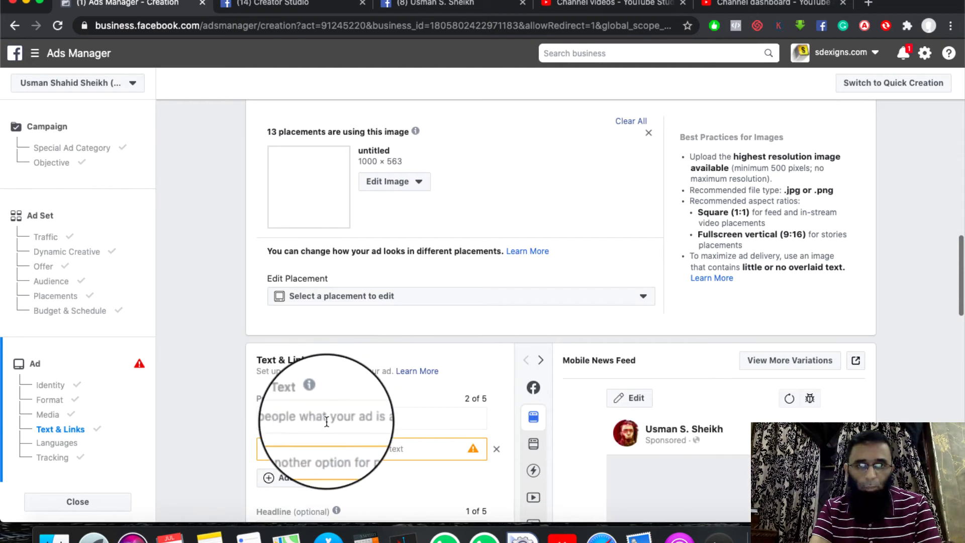
{"action": "left_click", "coordinate": [373, 420]}
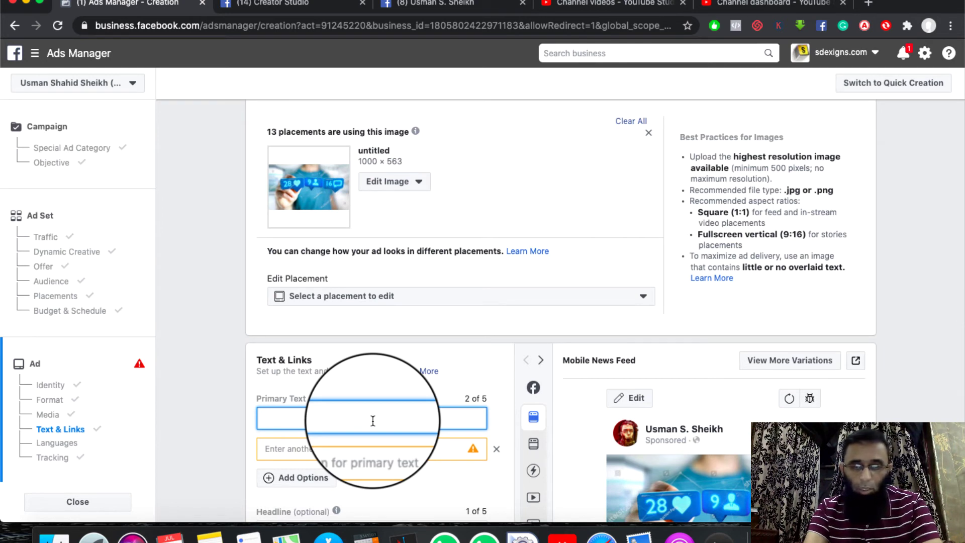
{"action": "type", "text": "Faec"}
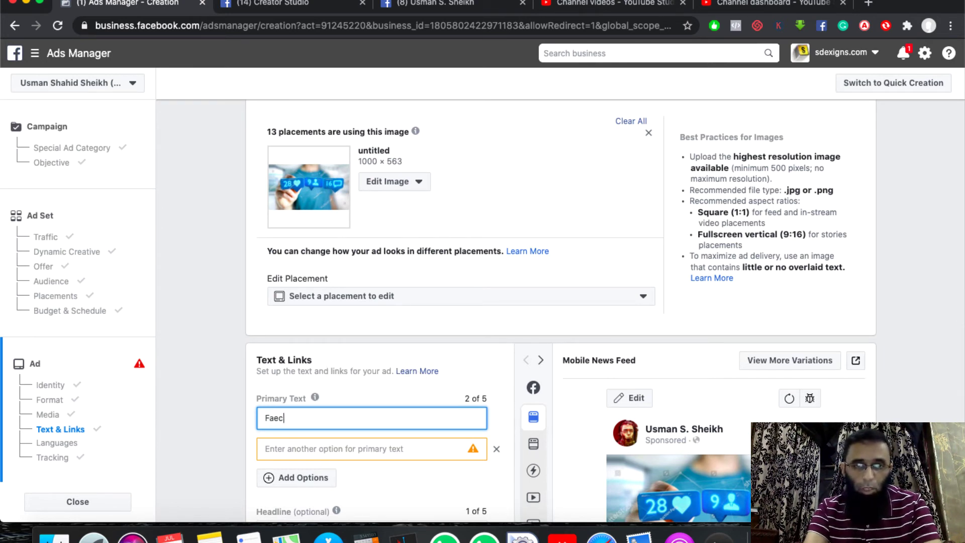
{"action": "type", "text": "cebook"}
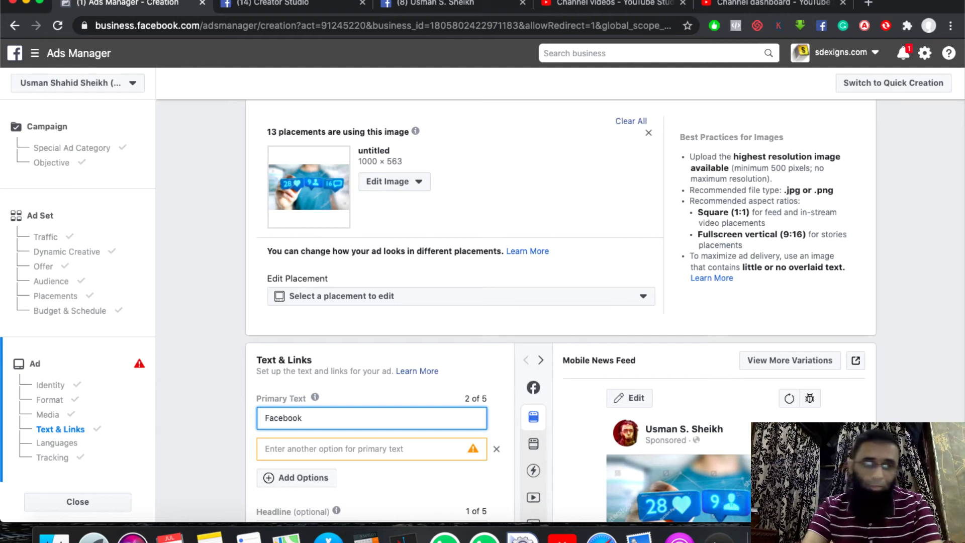
{"action": "key", "text": "super+a"}
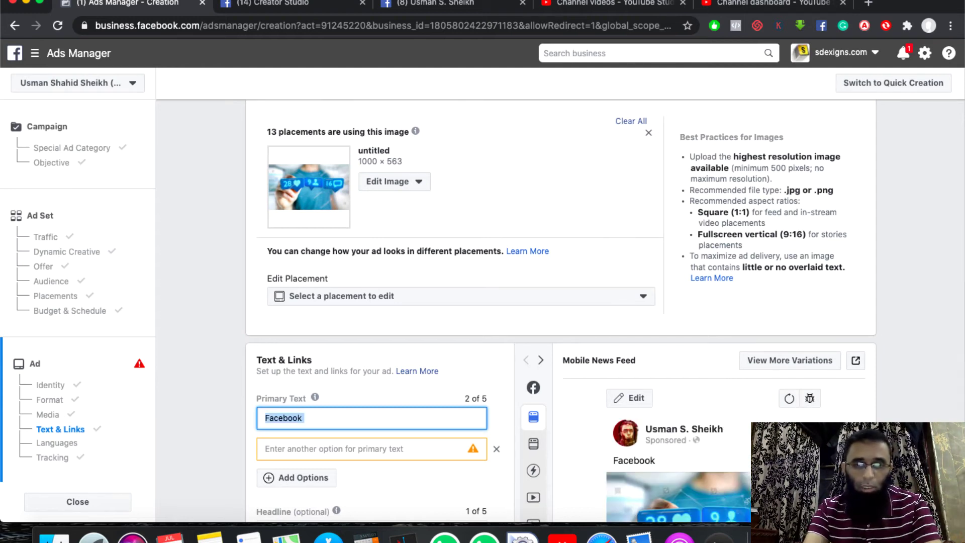
{"action": "type", "text": "are you lo"}
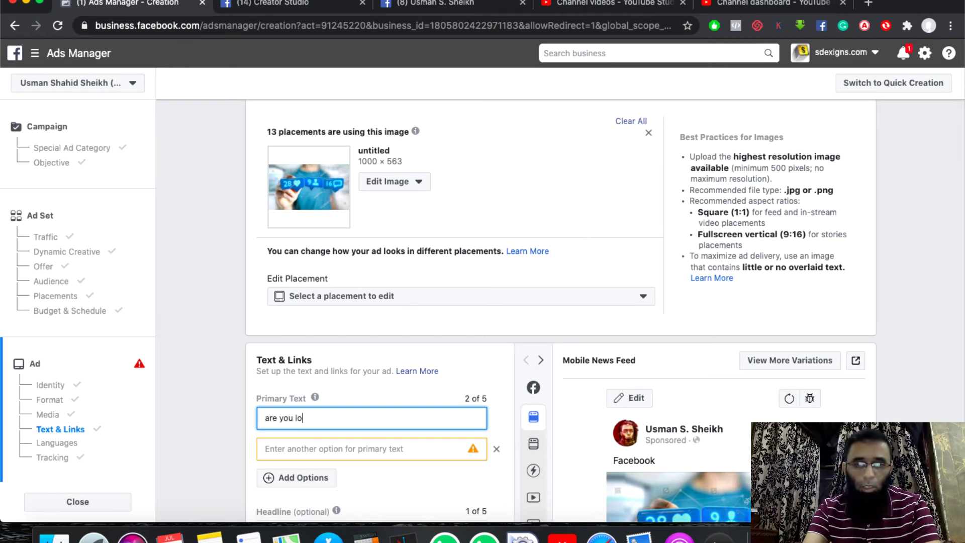
{"action": "type", "text": "oki"}
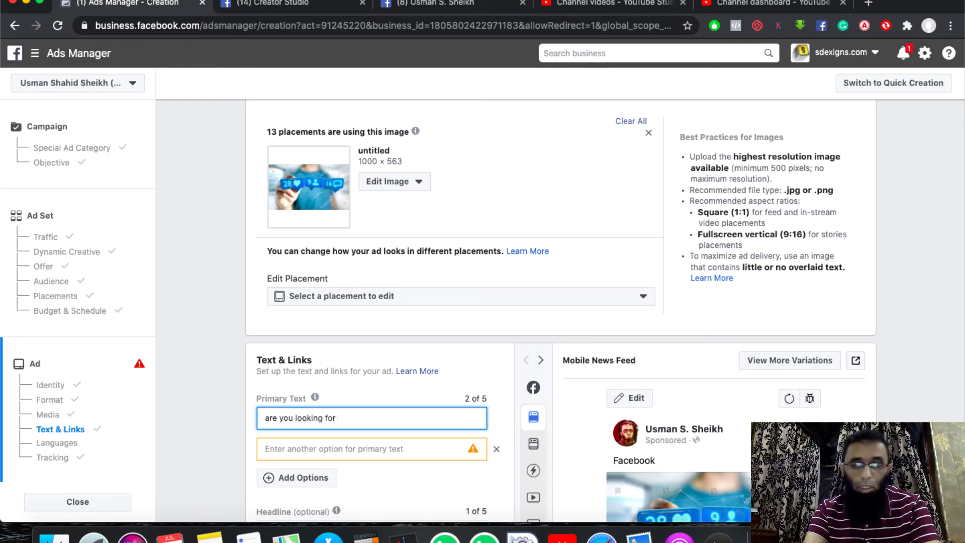
{"action": "type", "text": "ng for social media manager"}
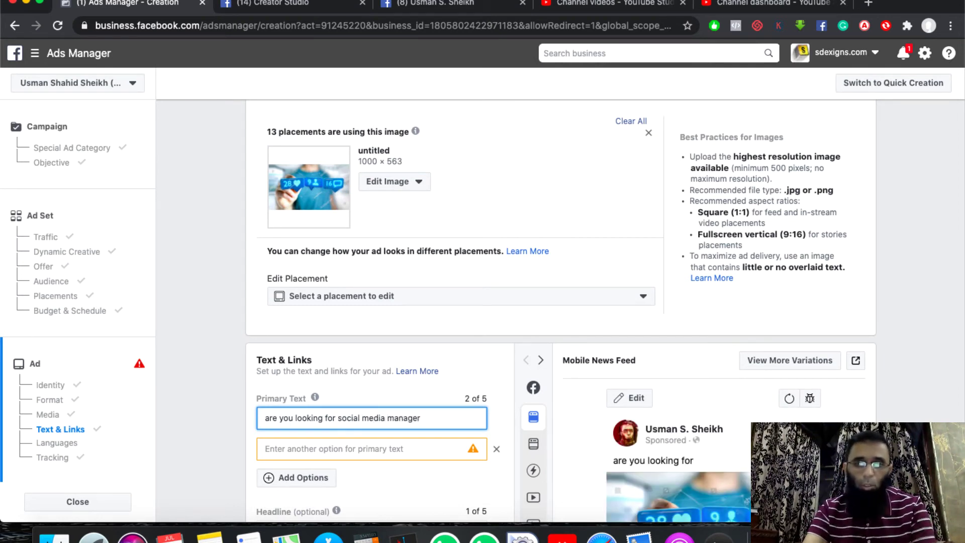
{"action": "type", "text": "?"}
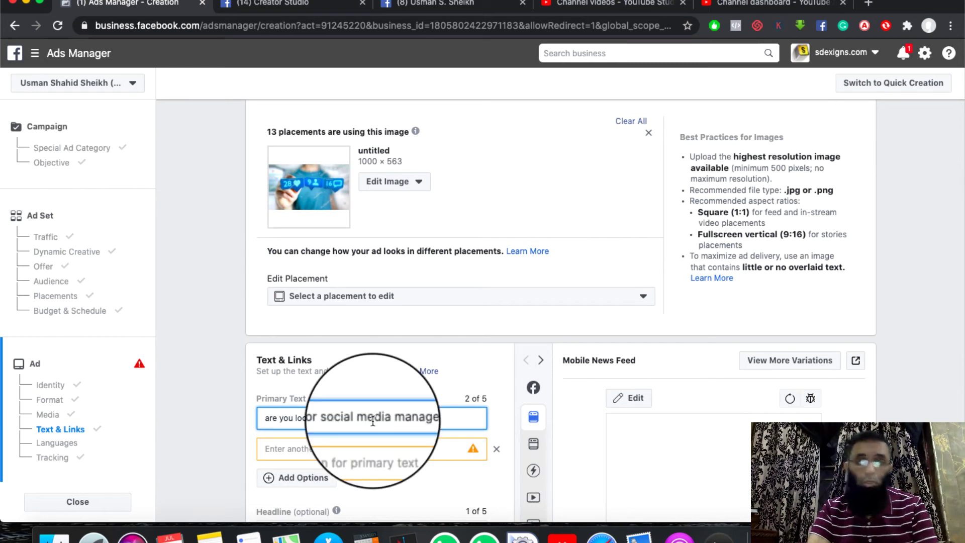
Remove the empty second Primary Text option and capitalize the remaining text's first word as "Are".
{"action": "scroll", "coordinate": [393, 505], "scroll_direction": "down", "scroll_amount": 2}
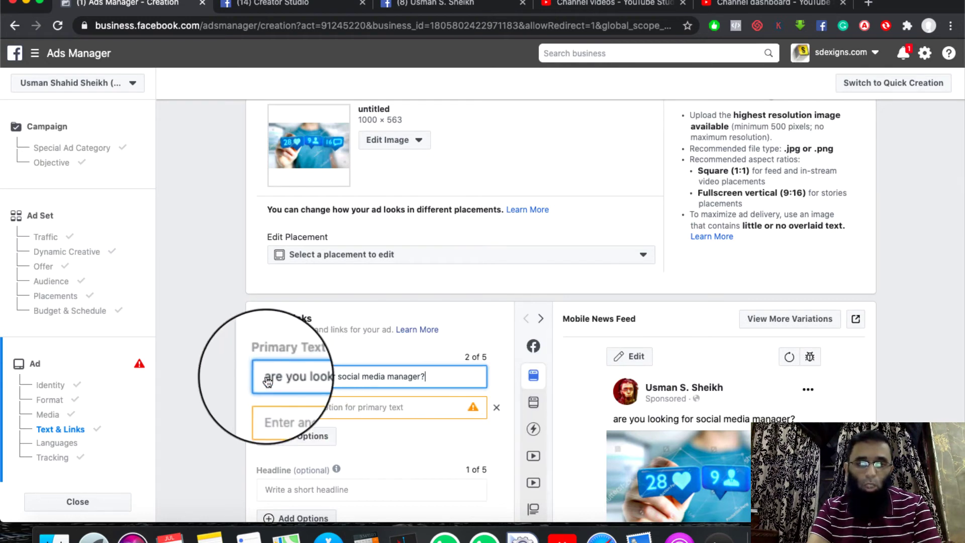
{"action": "left_click", "coordinate": [394, 420]}
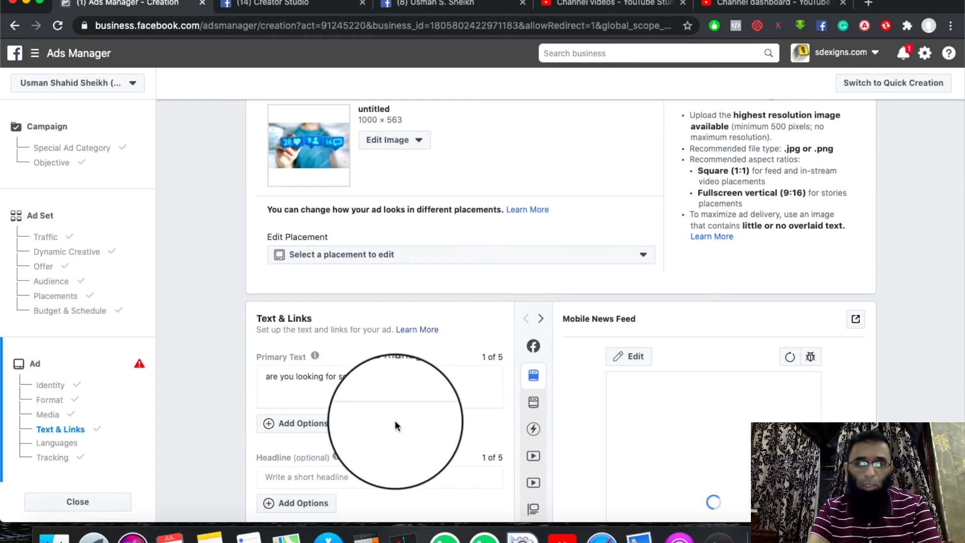
{"action": "left_click", "coordinate": [272, 378]}
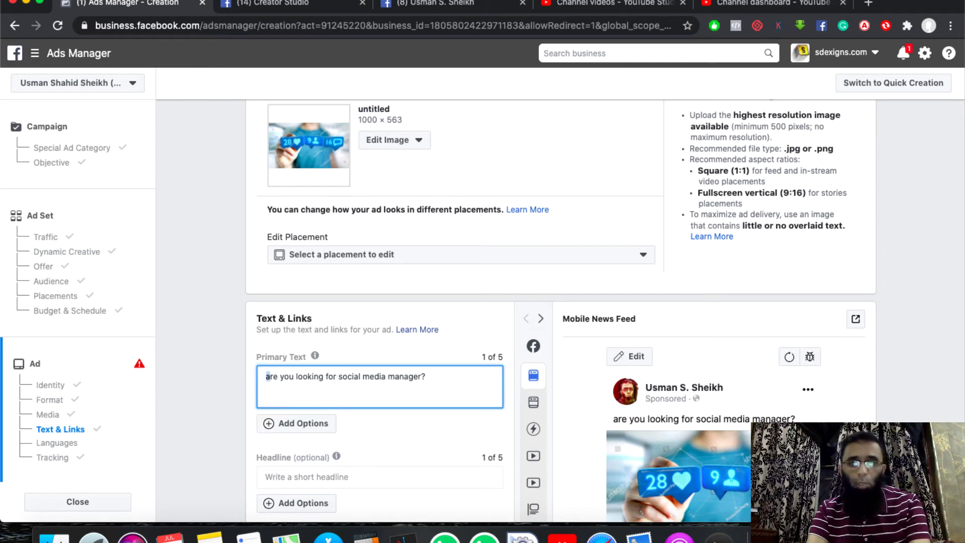
{"action": "type", "text": "A"}
Enter "Get Free Training!!!" as the ad's Headline.
{"action": "scroll", "coordinate": [422, 478], "scroll_direction": "down", "scroll_amount": 2}
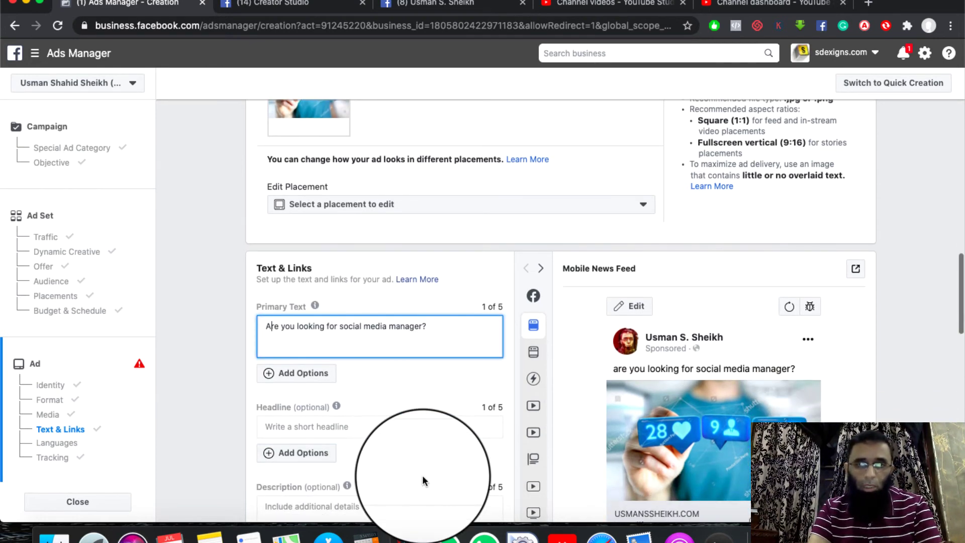
{"action": "scroll", "coordinate": [422, 478], "scroll_direction": "down", "scroll_amount": 2}
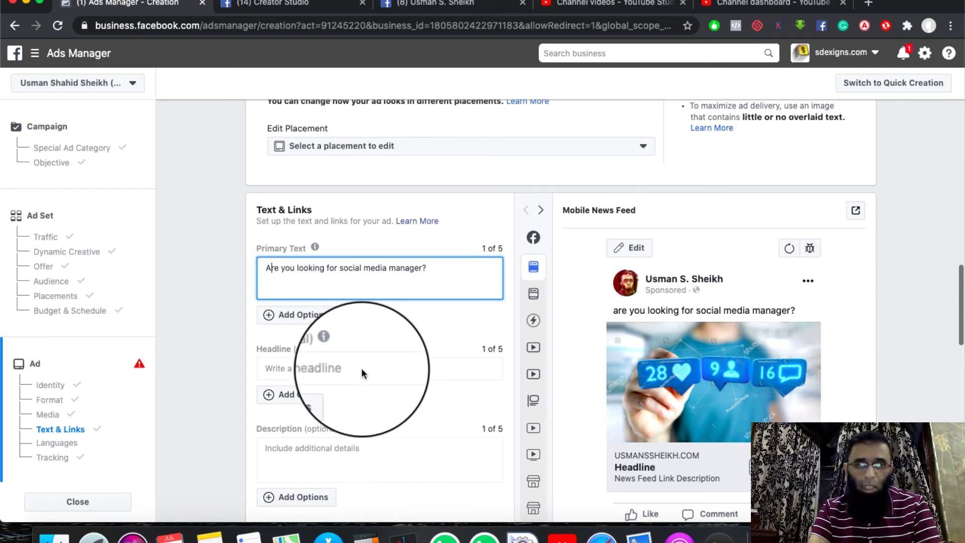
{"action": "scroll", "coordinate": [375, 369], "scroll_direction": "down", "scroll_amount": 2}
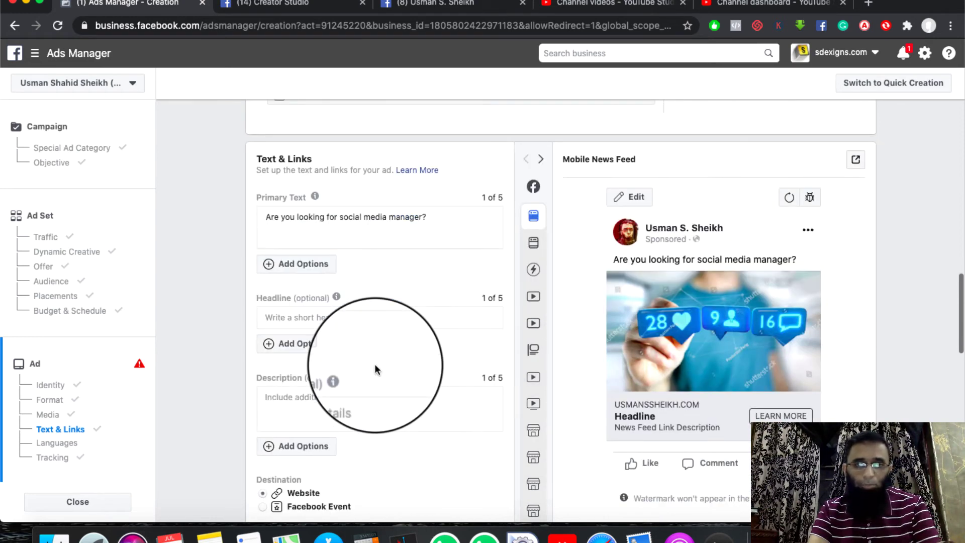
{"action": "left_click", "coordinate": [318, 318]}
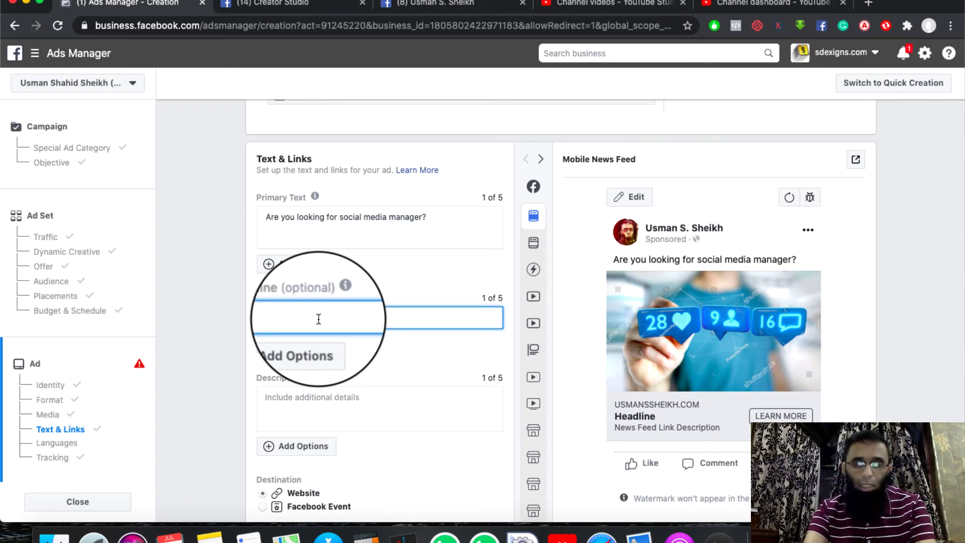
{"action": "type", "text": "Ge"}
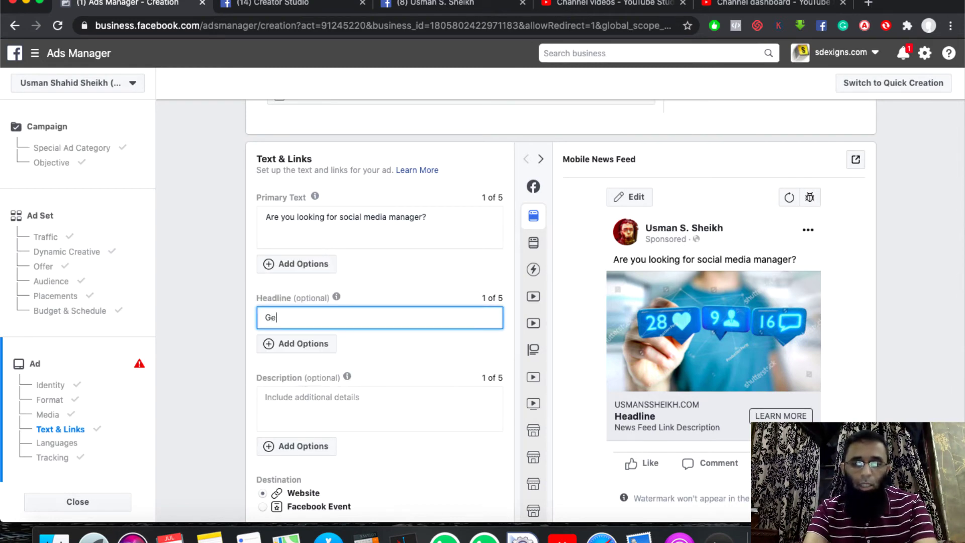
{"action": "type", "text": "t Free T"}
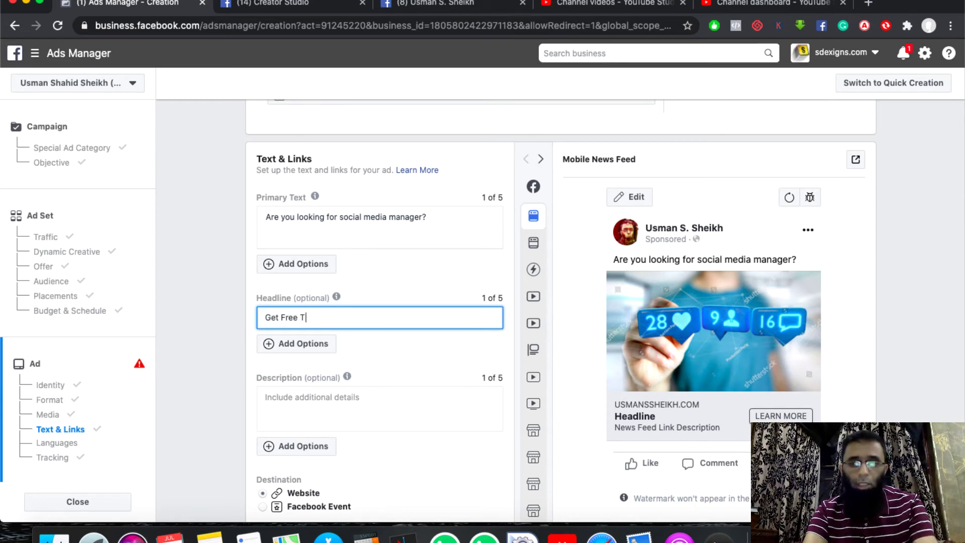
{"action": "type", "text": "raining"}
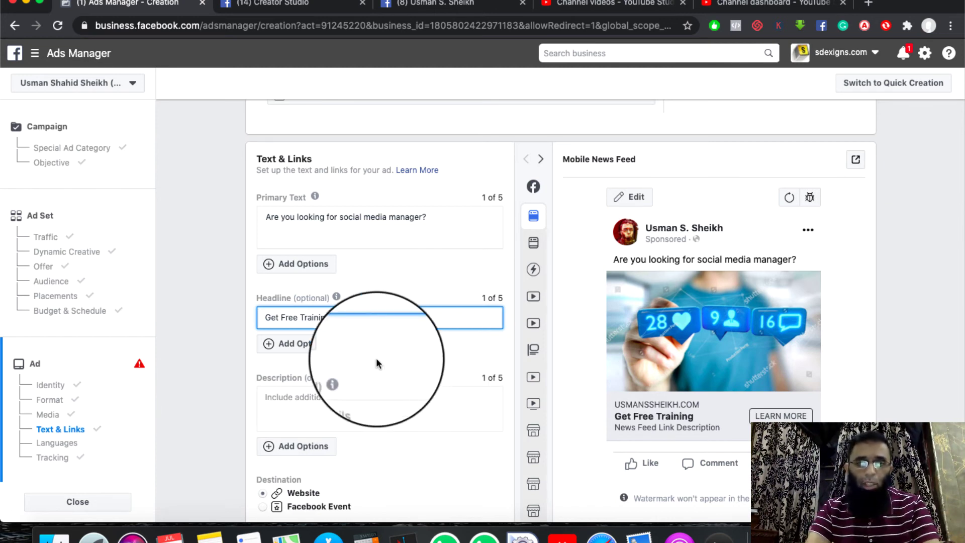
{"action": "type", "text": "!!!"}
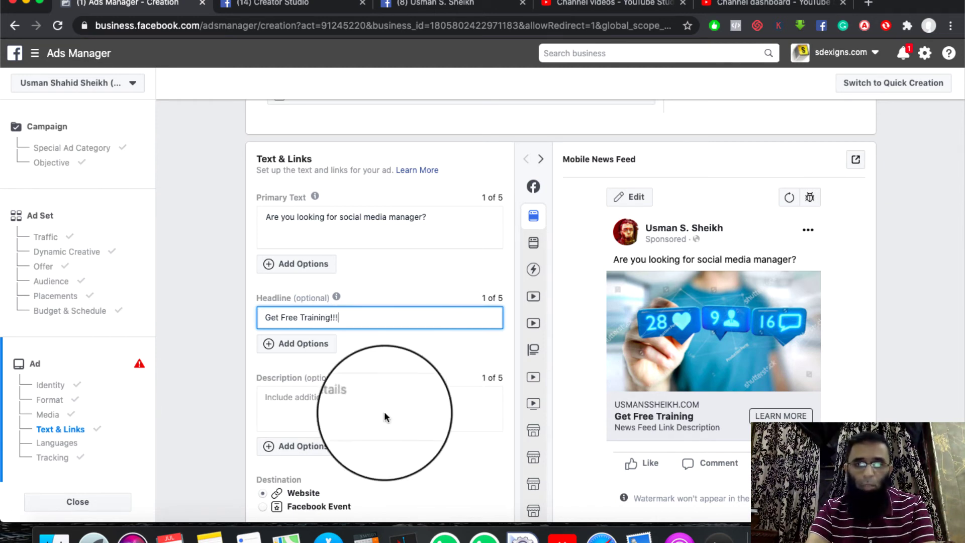
{"action": "scroll", "coordinate": [385, 411], "scroll_direction": "down", "scroll_amount": 1}
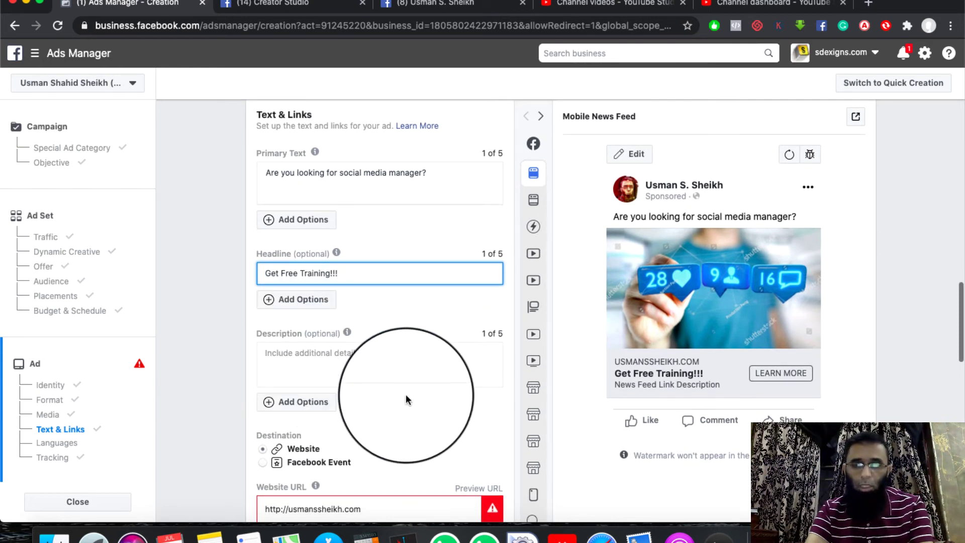
{"action": "scroll", "coordinate": [405, 394], "scroll_direction": "down", "scroll_amount": 1}
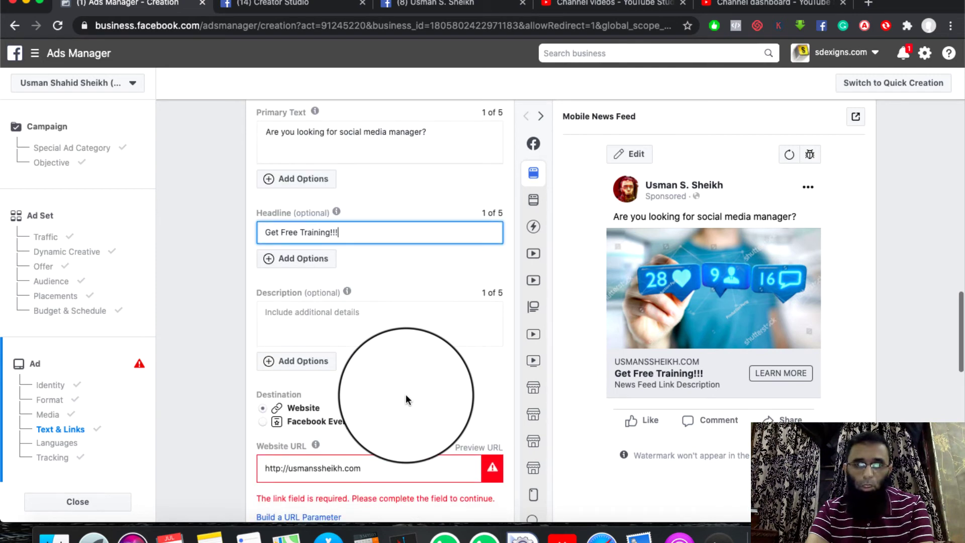
{"action": "scroll", "coordinate": [393, 381], "scroll_direction": "down", "scroll_amount": 1}
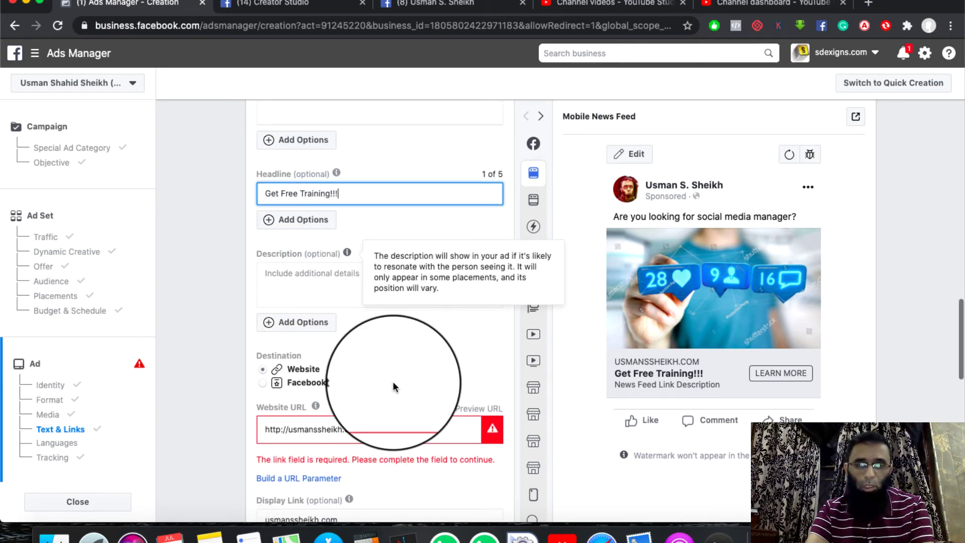
{"action": "triple_click", "coordinate": [374, 427]}
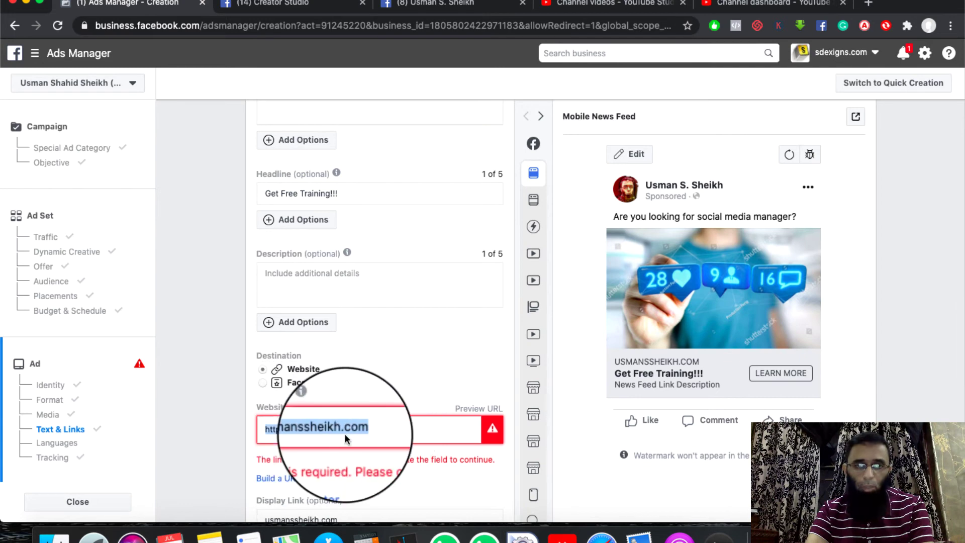
{"action": "left_click", "coordinate": [393, 425]}
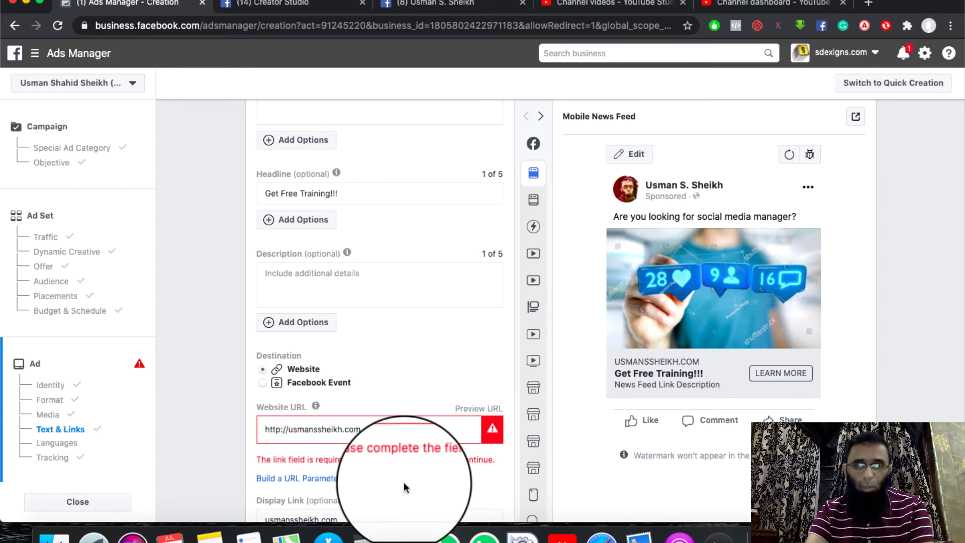
{"action": "triple_click", "coordinate": [388, 435]}
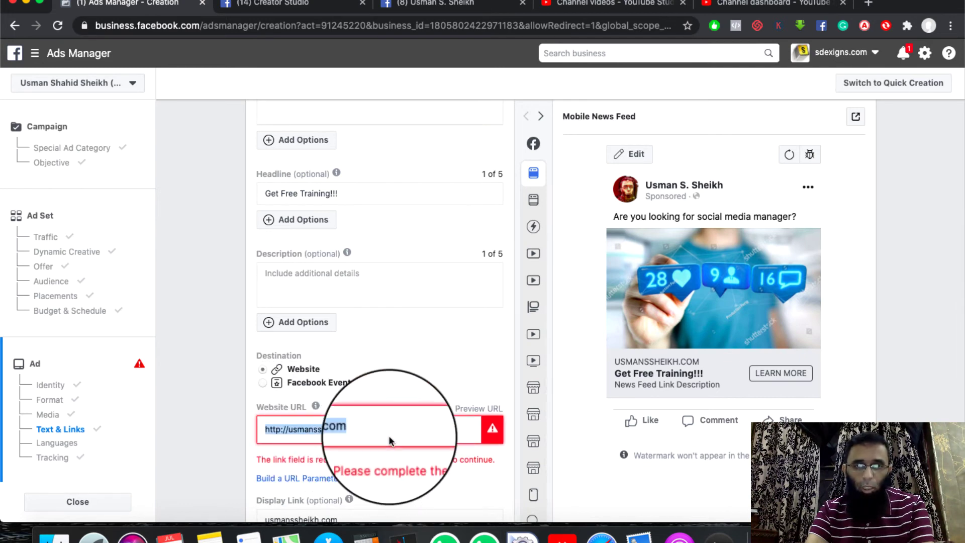
{"action": "left_click", "coordinate": [388, 435]}
{"action": "triple_click", "coordinate": [388, 435]}
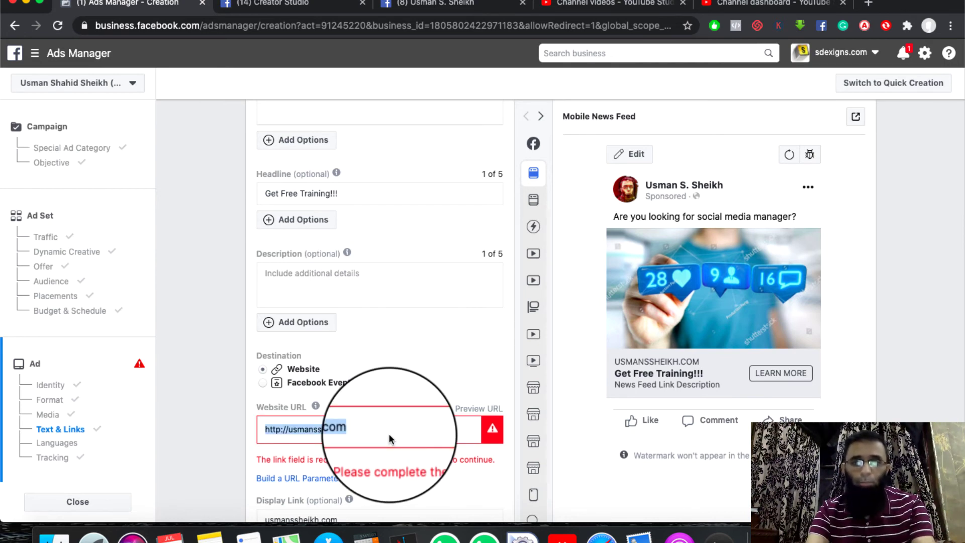
{"action": "key", "text": "slash"}
{"action": "type", "text": "usman"}
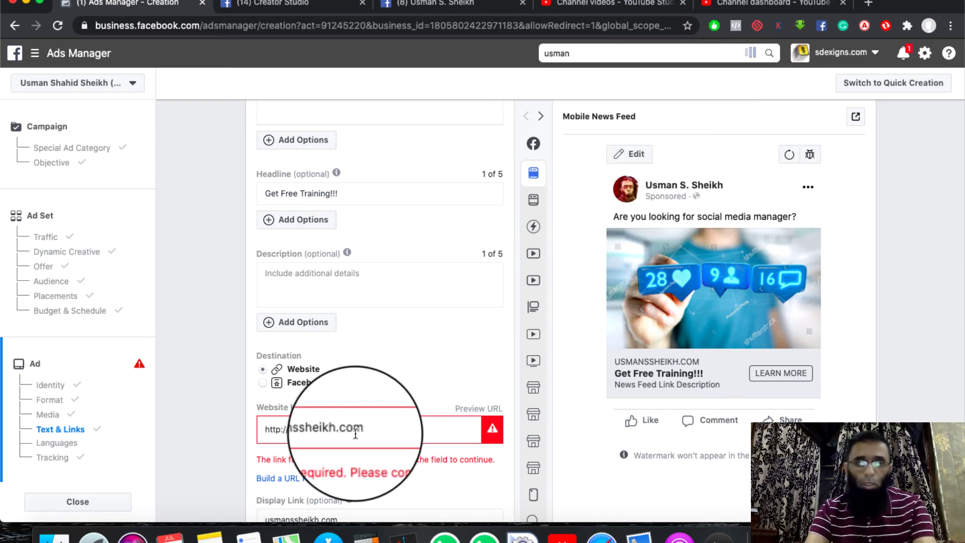
{"action": "triple_click", "coordinate": [407, 429]}
{"action": "type", "text": "http://"}
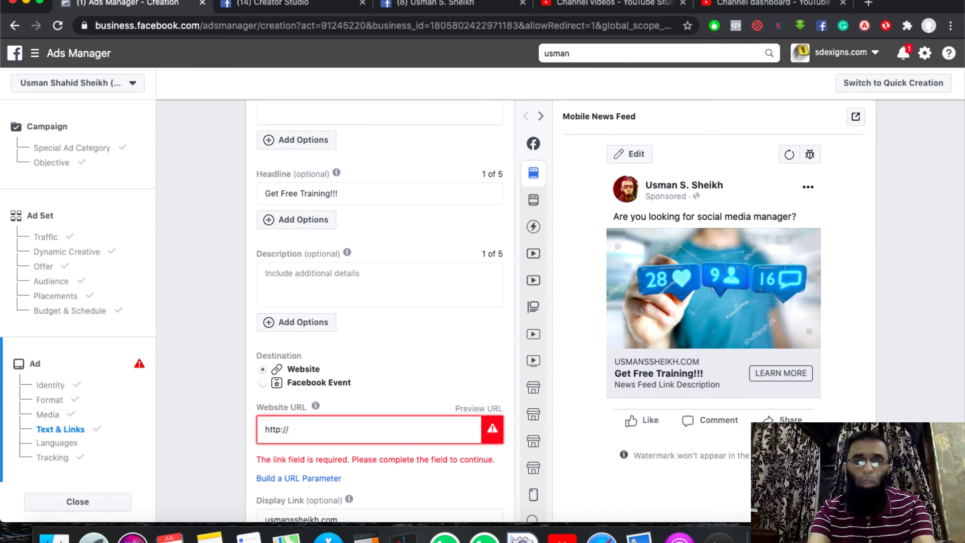
{"action": "type", "text": "usmanssheikh.com"}
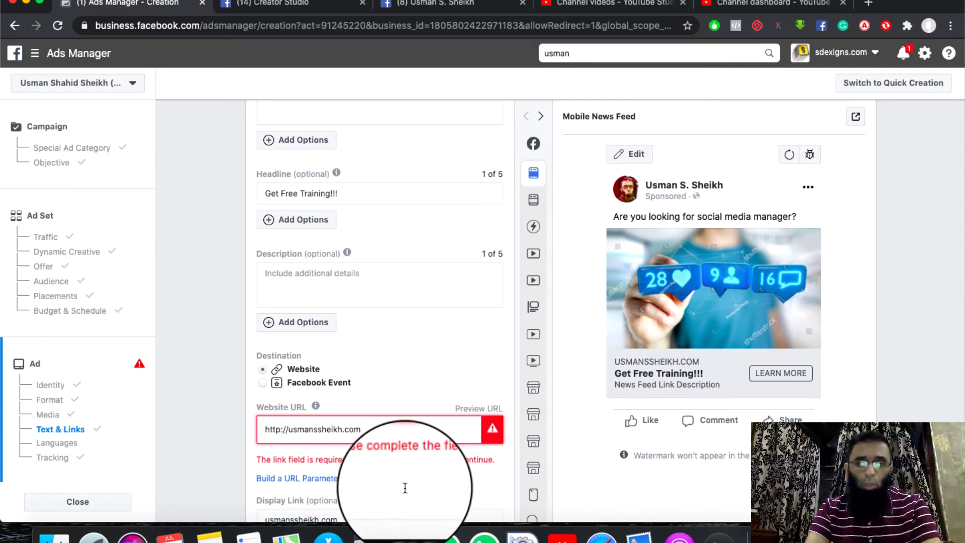
{"action": "key", "text": "Tab"}
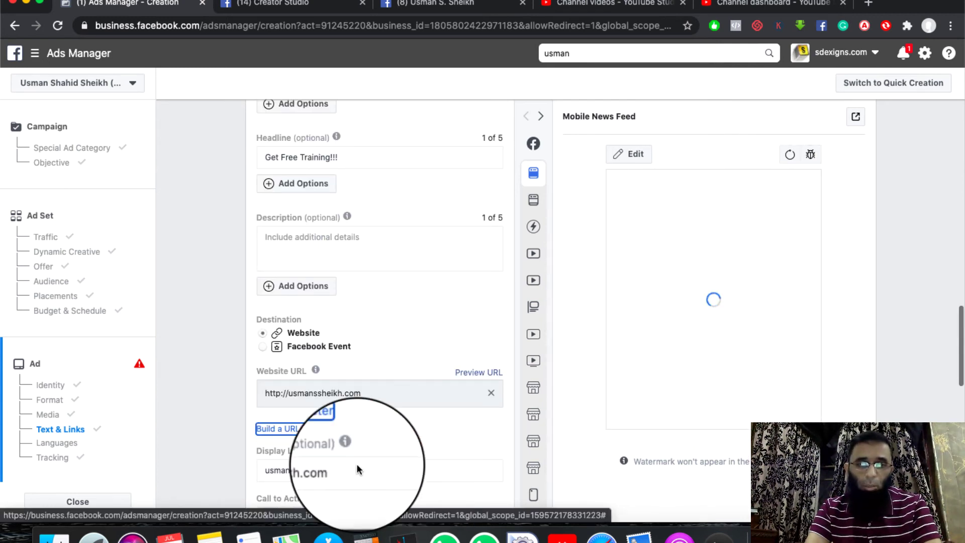
Review the Mobile News Feed preview and the ad's Display Link, Call to Action and Branded Content settings.
{"action": "scroll", "coordinate": [357, 464], "scroll_direction": "down", "scroll_amount": 2}
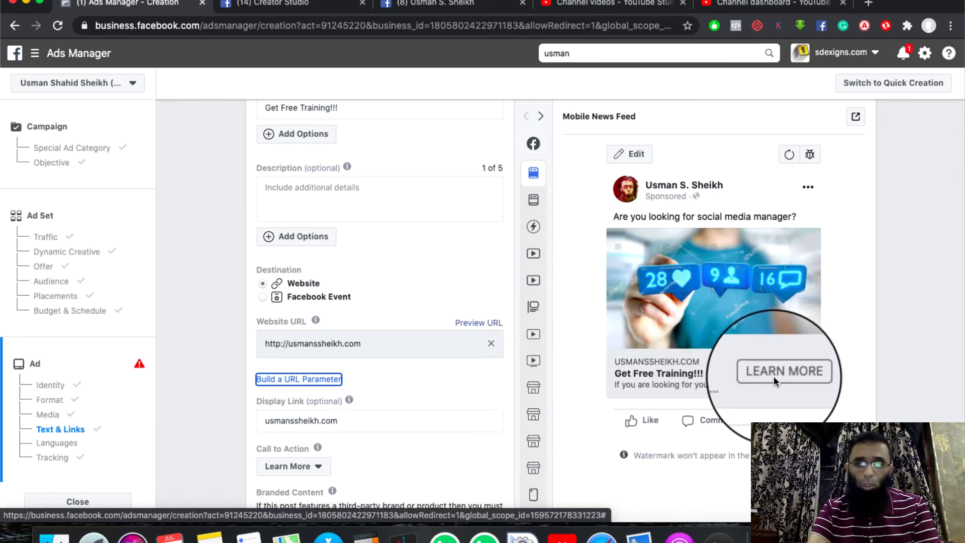
{"action": "scroll", "coordinate": [430, 451], "scroll_direction": "down", "scroll_amount": 1}
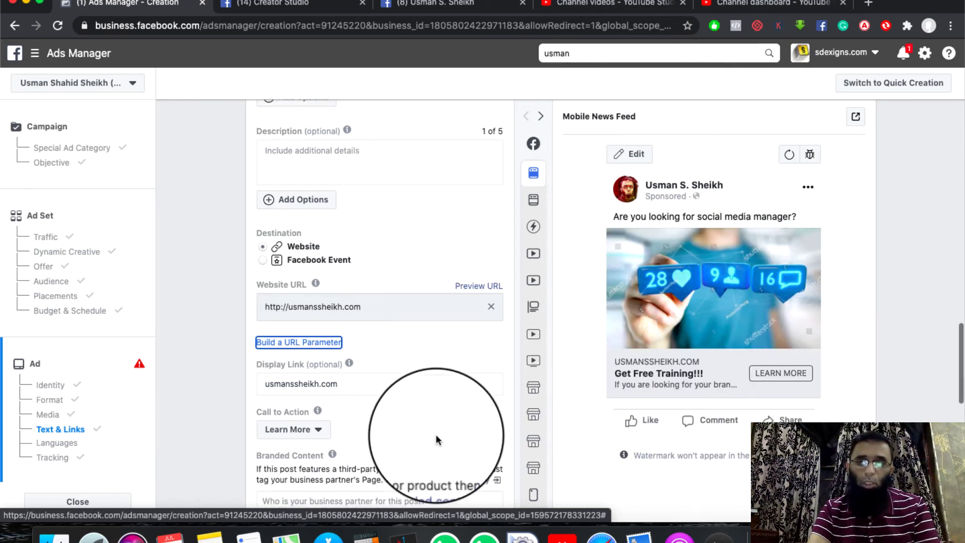
{"action": "scroll", "coordinate": [393, 406], "scroll_direction": "down", "scroll_amount": 1}
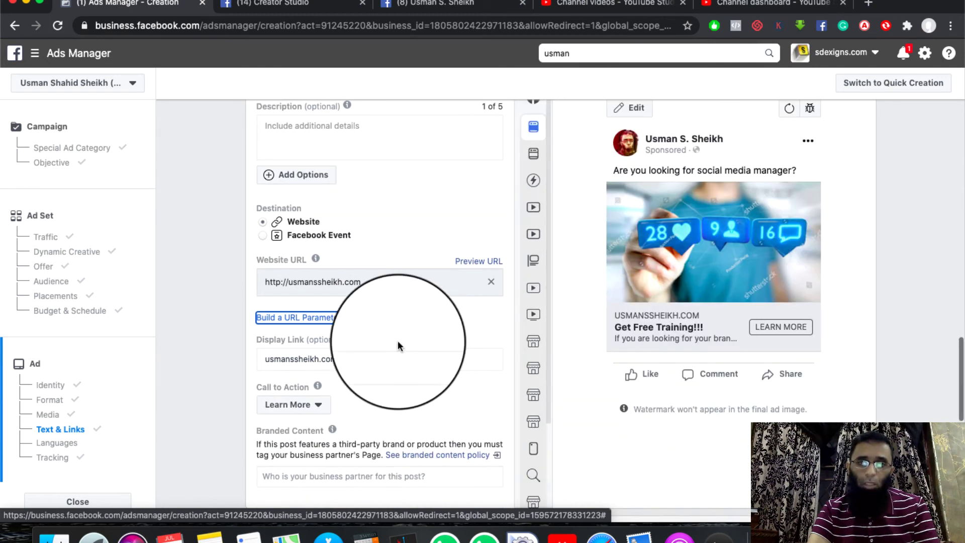
{"action": "scroll", "coordinate": [397, 346], "scroll_direction": "down", "scroll_amount": 1}
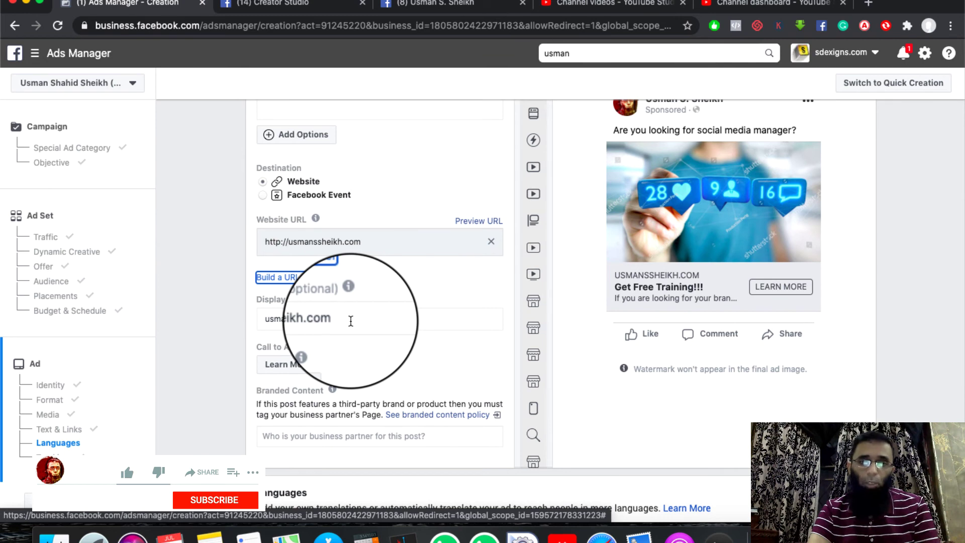
Change the ad's Call to Action to Book Now.
{"action": "left_click", "coordinate": [350, 321]}
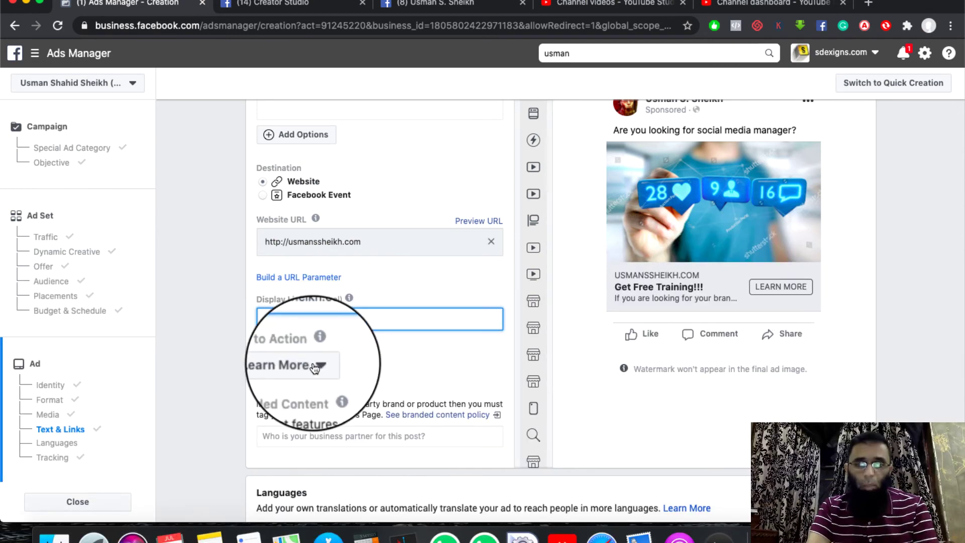
{"action": "left_click", "coordinate": [315, 367]}
{"action": "scroll", "coordinate": [337, 295], "scroll_direction": "down", "scroll_amount": 2}
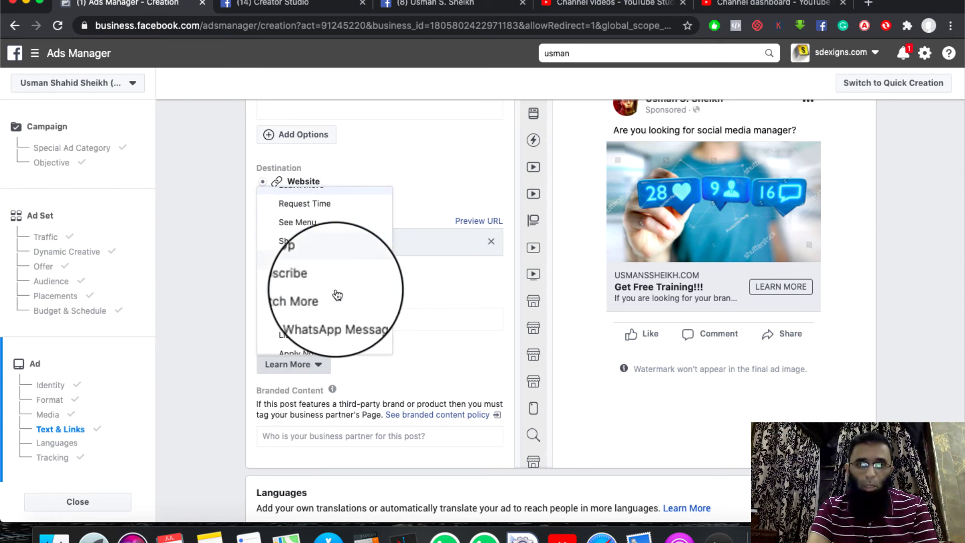
{"action": "scroll", "coordinate": [337, 295], "scroll_direction": "down", "scroll_amount": 3}
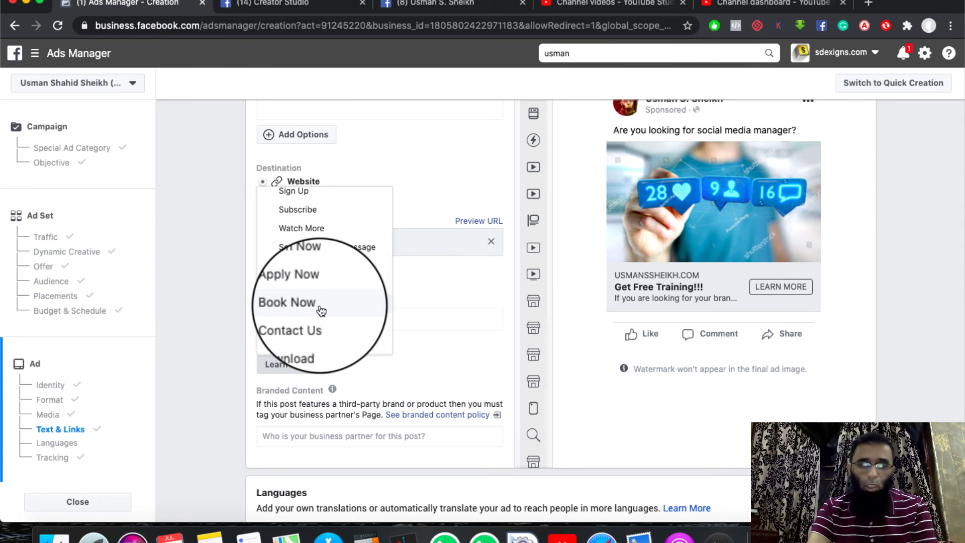
{"action": "left_click", "coordinate": [319, 304]}
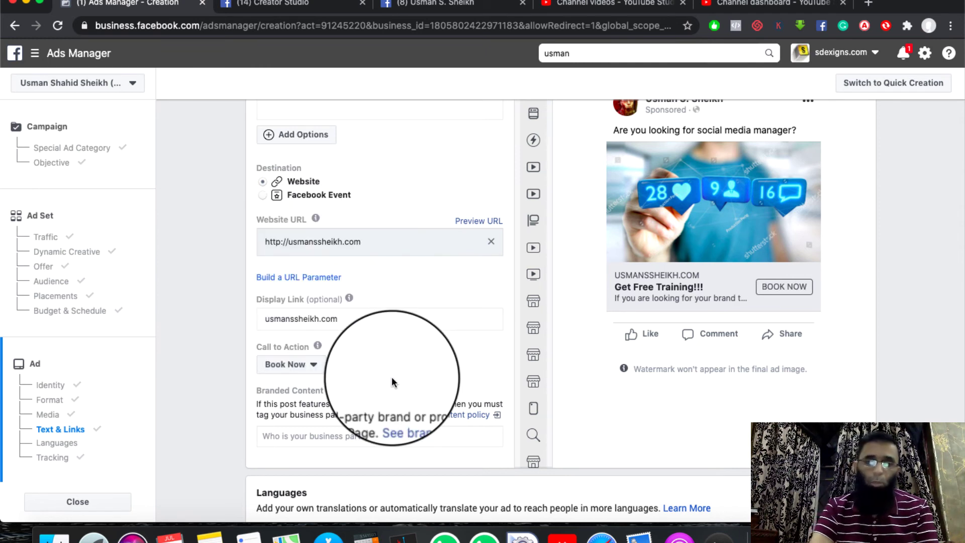
Review the ad's Branded Content, Languages and Tracking settings, including Facebook Pixel, App Events, Offline Events and URL Parameters.
{"action": "scroll", "coordinate": [392, 378], "scroll_direction": "down", "scroll_amount": 2}
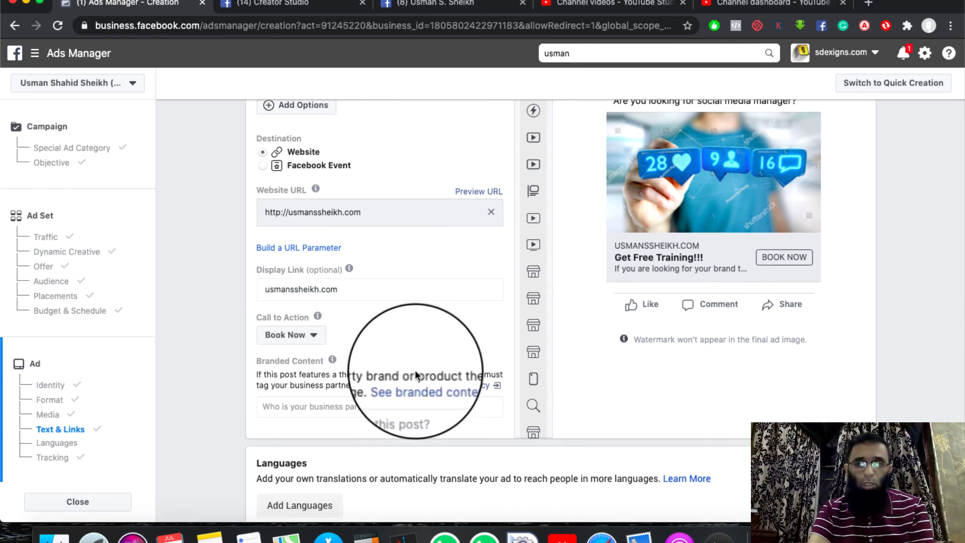
{"action": "scroll", "coordinate": [415, 369], "scroll_direction": "down", "scroll_amount": 4}
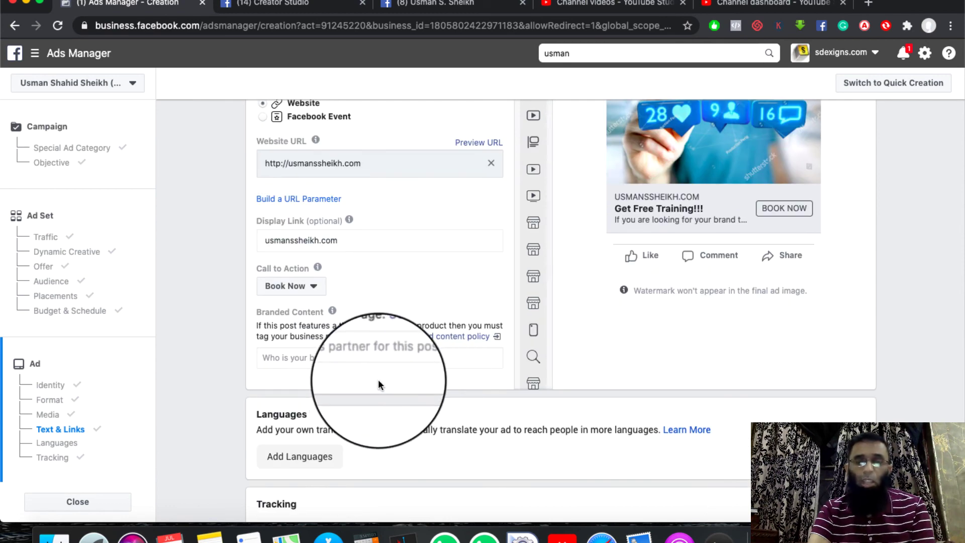
{"action": "scroll", "coordinate": [379, 383], "scroll_direction": "down", "scroll_amount": 4}
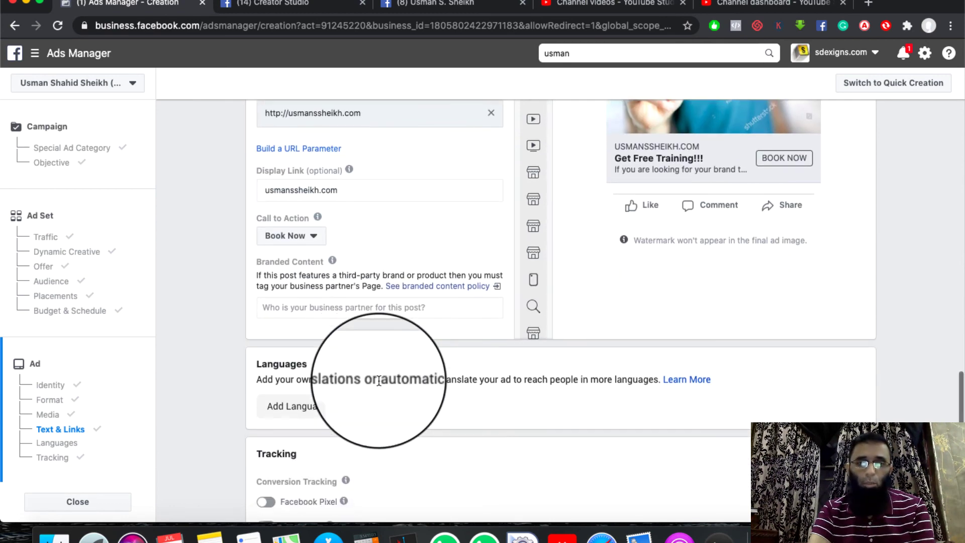
{"action": "scroll", "coordinate": [379, 381], "scroll_direction": "down", "scroll_amount": 3}
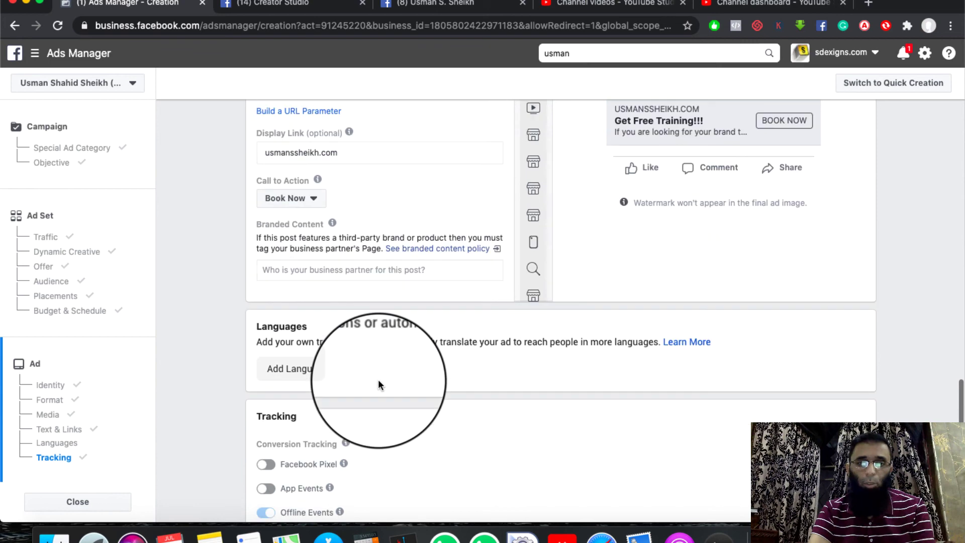
{"action": "scroll", "coordinate": [378, 380], "scroll_direction": "down", "scroll_amount": 4}
{"action": "scroll", "coordinate": [379, 382], "scroll_direction": "down", "scroll_amount": 1}
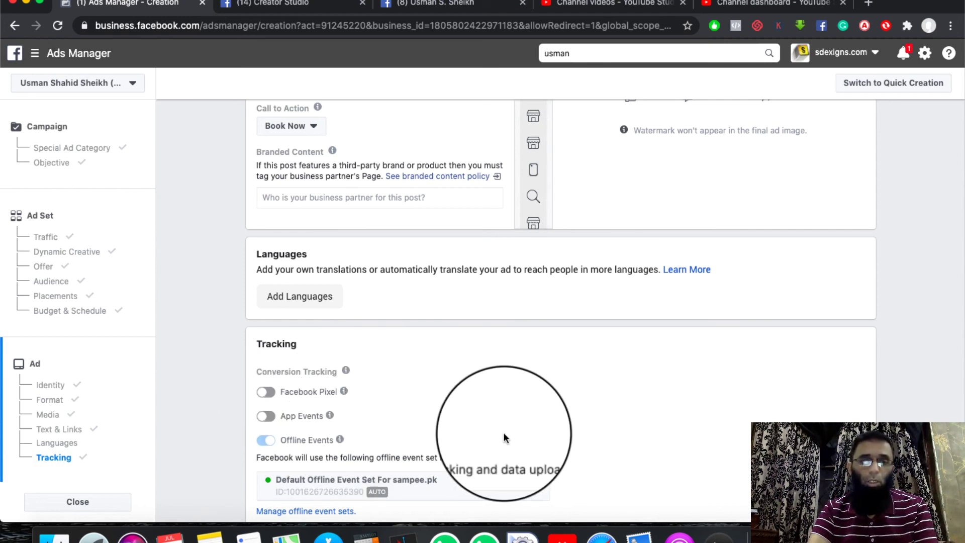
{"action": "scroll", "coordinate": [504, 435], "scroll_direction": "down", "scroll_amount": 3}
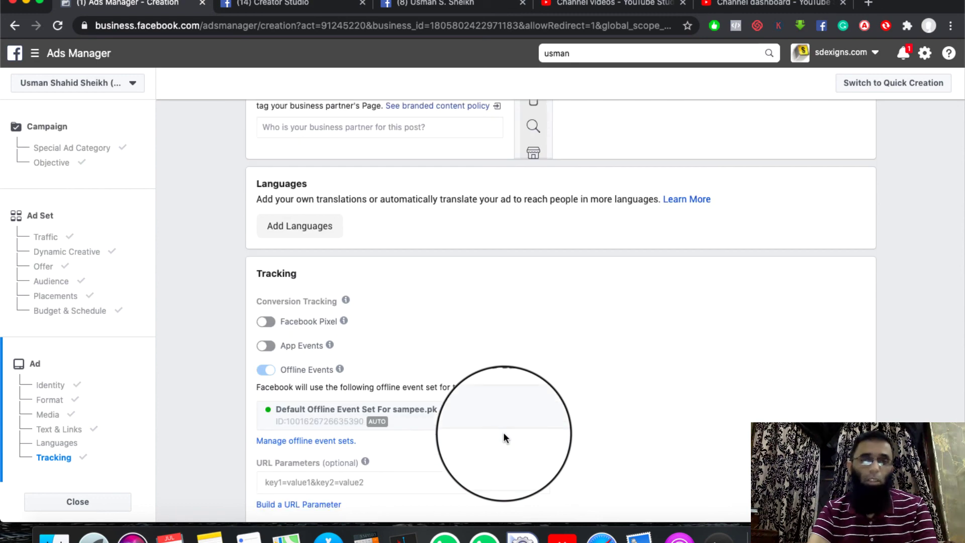
{"action": "scroll", "coordinate": [504, 435], "scroll_direction": "down", "scroll_amount": 2}
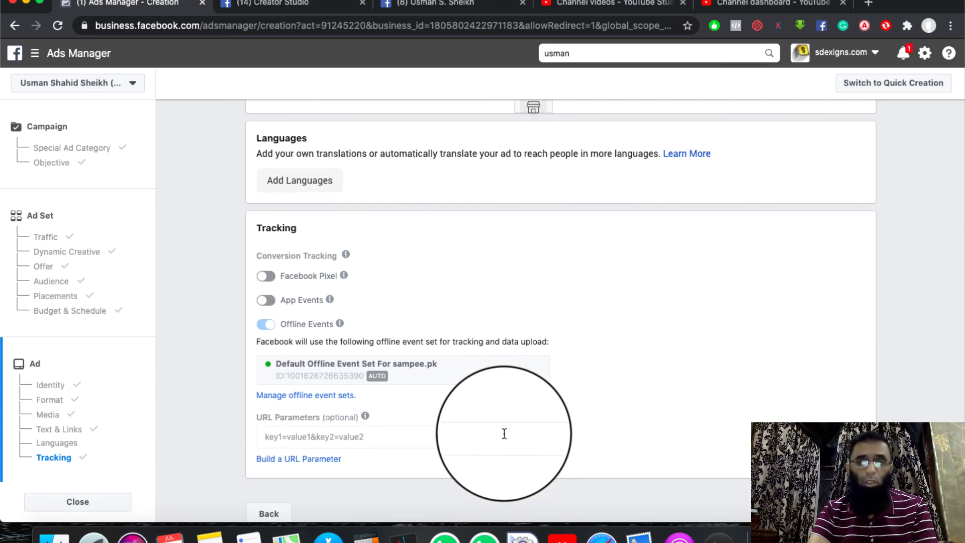
{"action": "scroll", "coordinate": [504, 433], "scroll_direction": "down", "scroll_amount": 1}
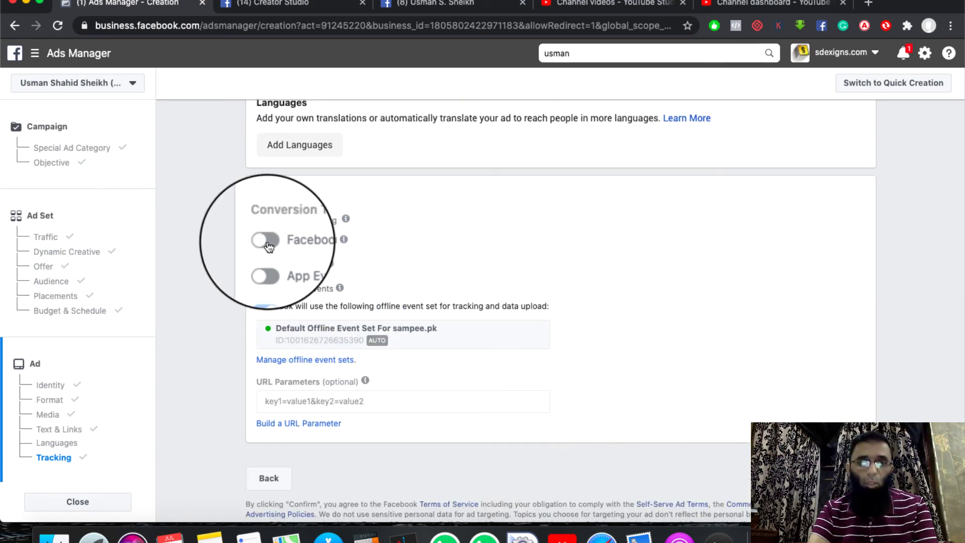
{"action": "mouse_move", "coordinate": [335, 241]}
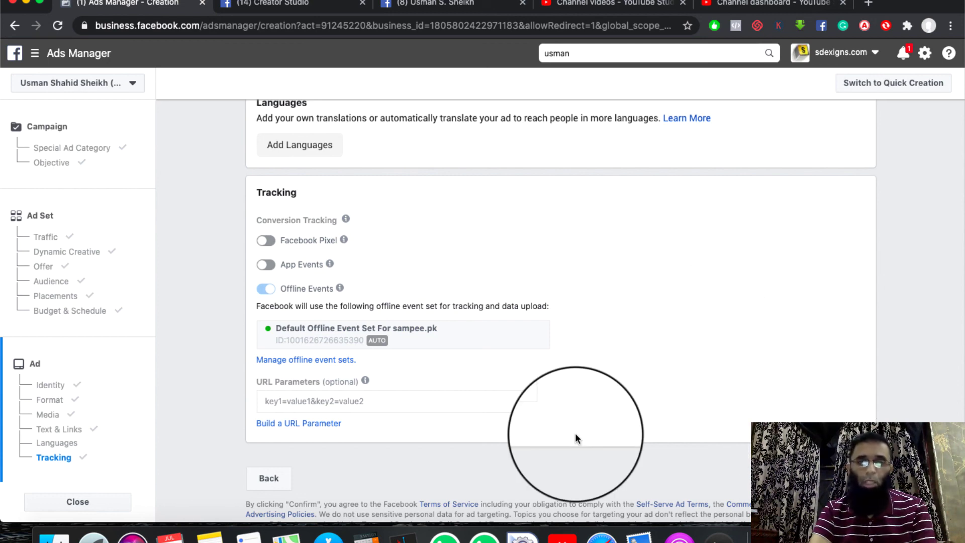
Recheck the ad setup from the Ad Name and Identity sections through Format and Media.
{"action": "scroll", "coordinate": [571, 435], "scroll_direction": "up", "scroll_amount": 10}
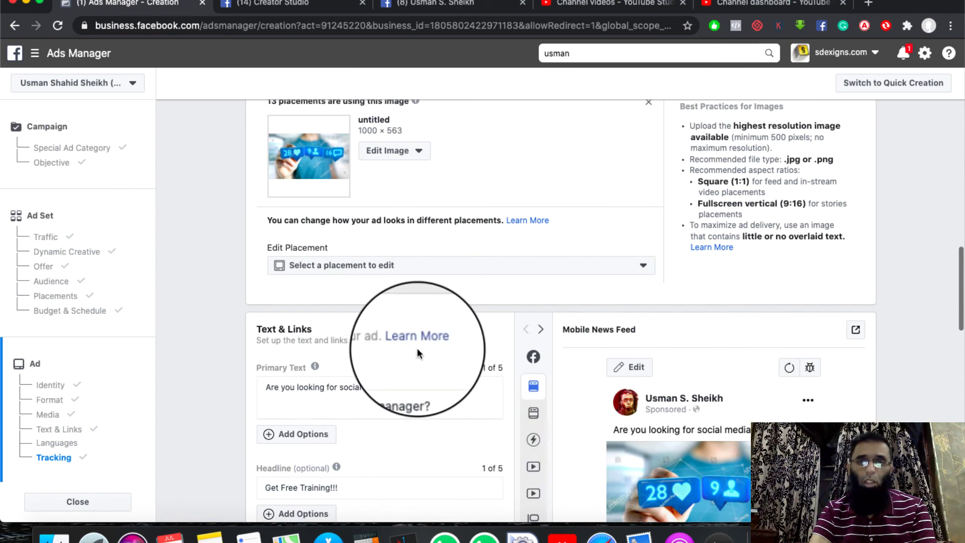
{"action": "scroll", "coordinate": [417, 348], "scroll_direction": "up", "scroll_amount": 15}
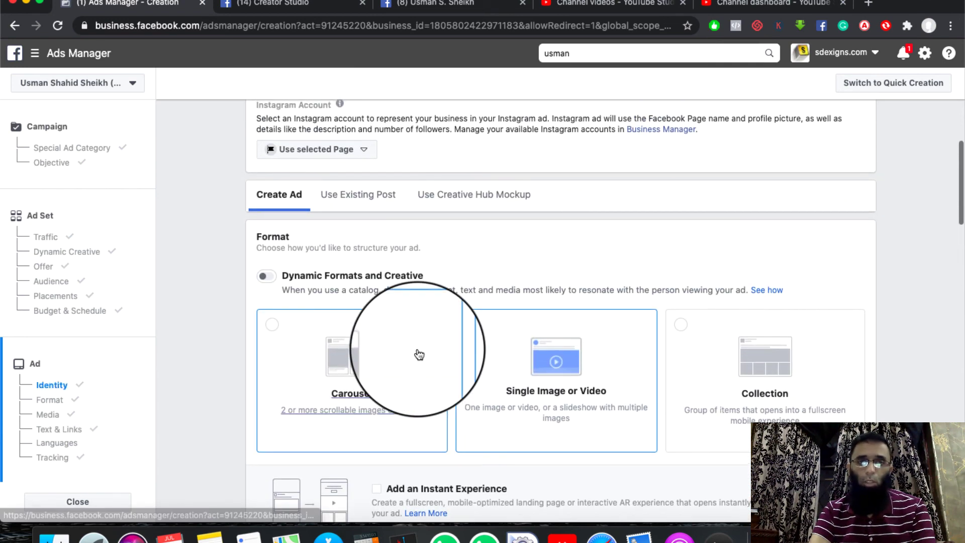
{"action": "scroll", "coordinate": [417, 348], "scroll_direction": "up", "scroll_amount": 5}
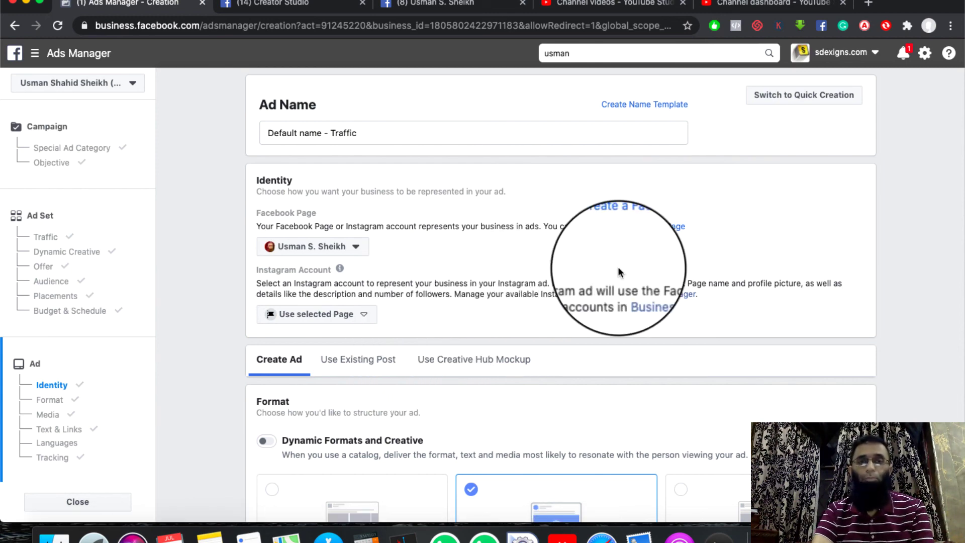
{"action": "scroll", "coordinate": [618, 267], "scroll_direction": "down", "scroll_amount": 5}
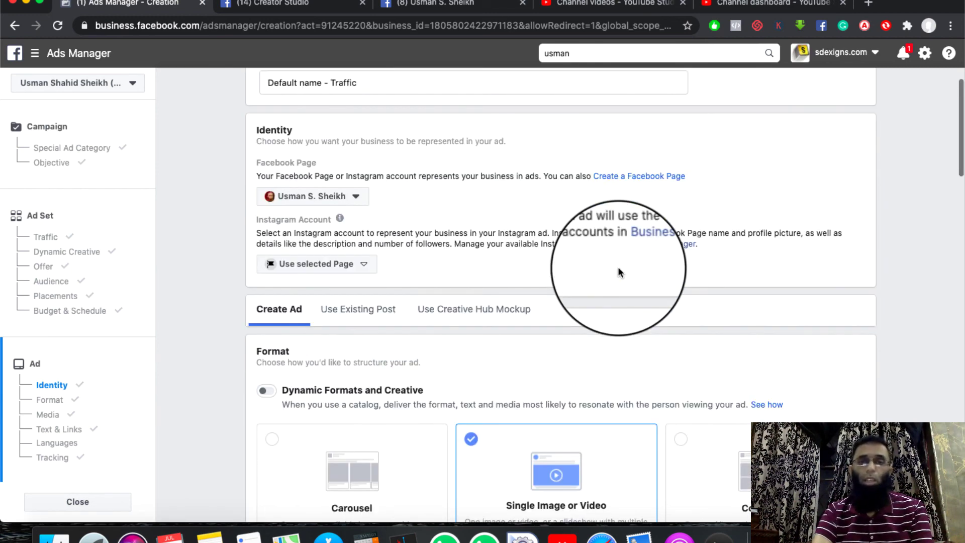
{"action": "scroll", "coordinate": [493, 482], "scroll_direction": "down", "scroll_amount": 5}
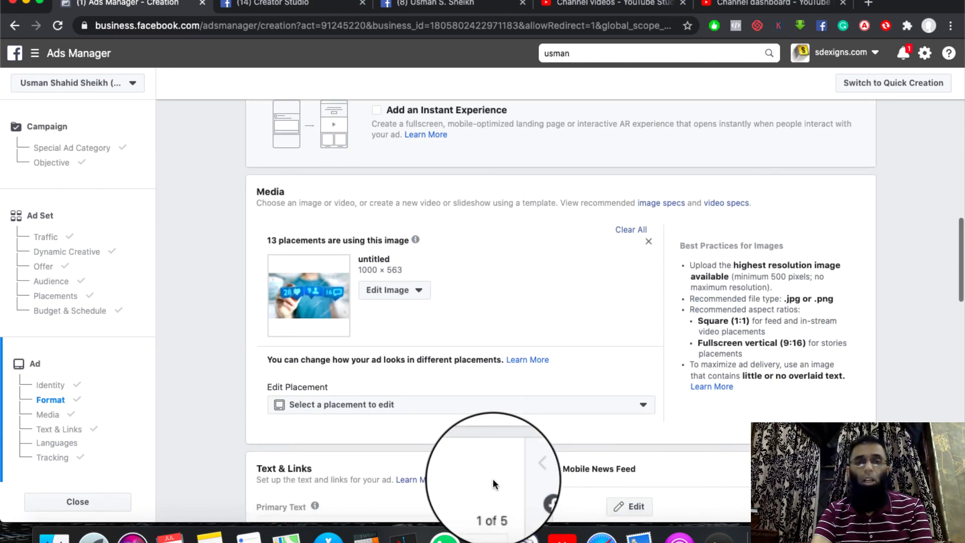